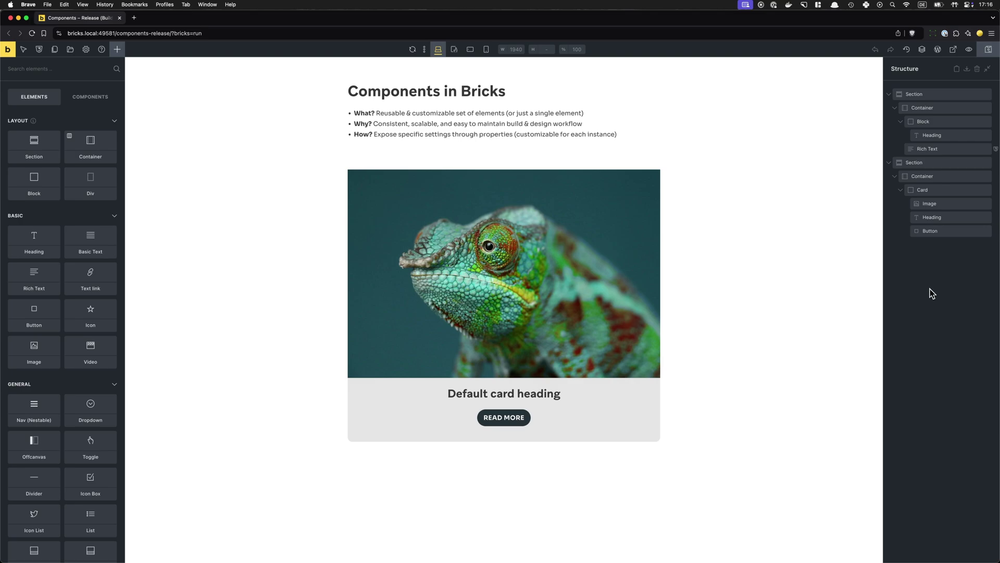
Examine the Card block's settings and the actions available for it in the page structure.
{"action": "left_click", "coordinate": [932, 192]}
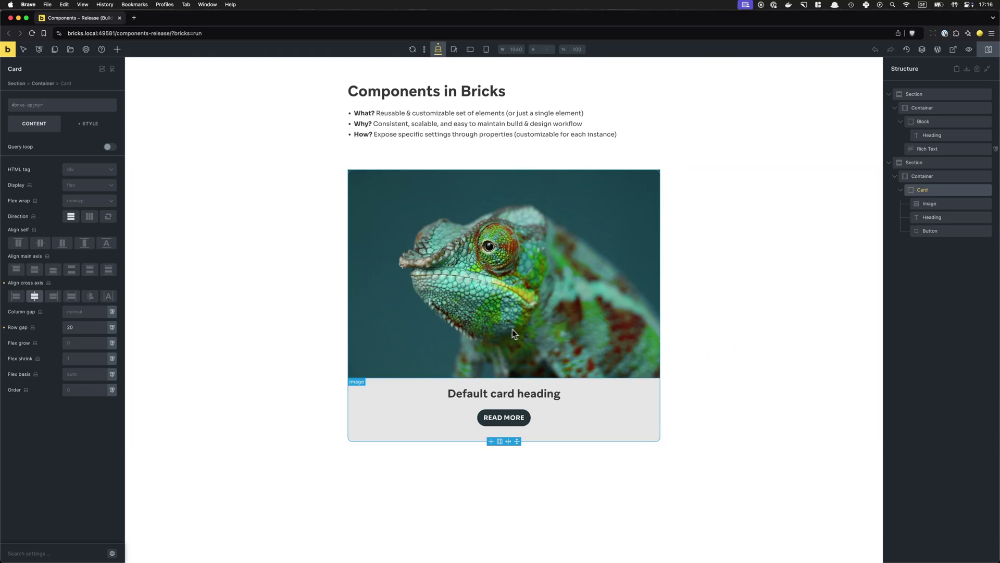
{"action": "key", "text": "Escape"}
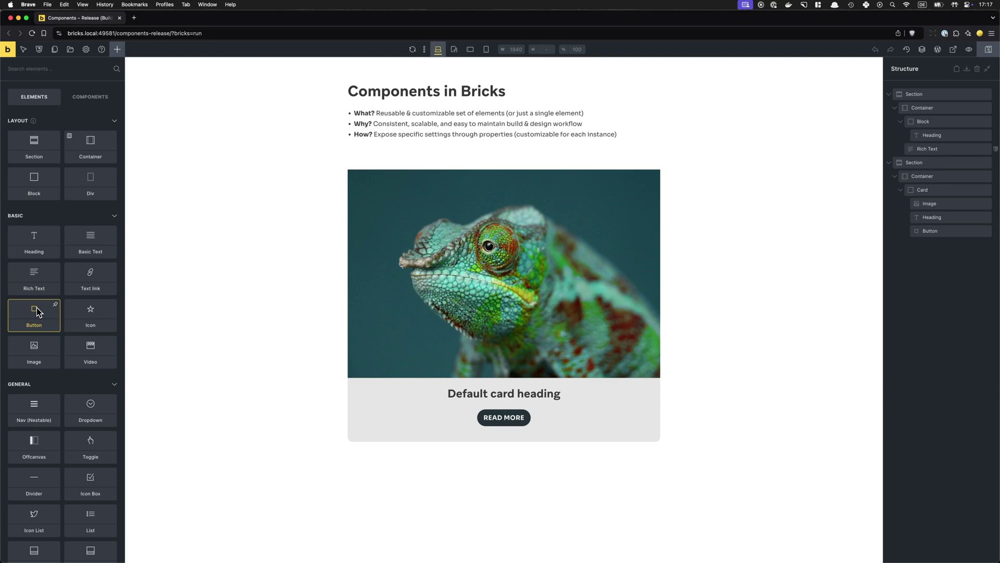
{"action": "left_click_drag", "start_coordinate": [37, 307], "coordinate": [922, 191]}
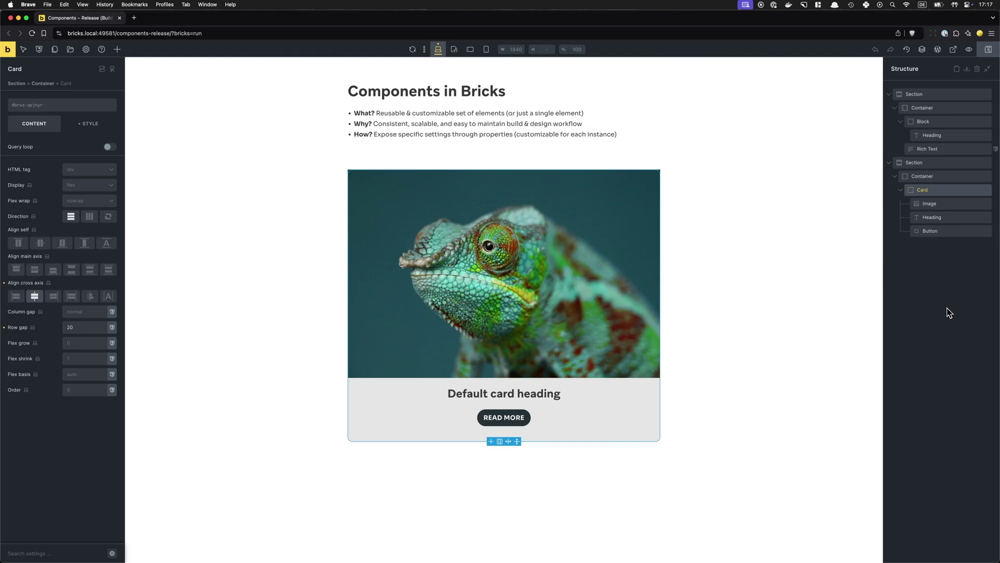
{"action": "key", "text": "Escape"}
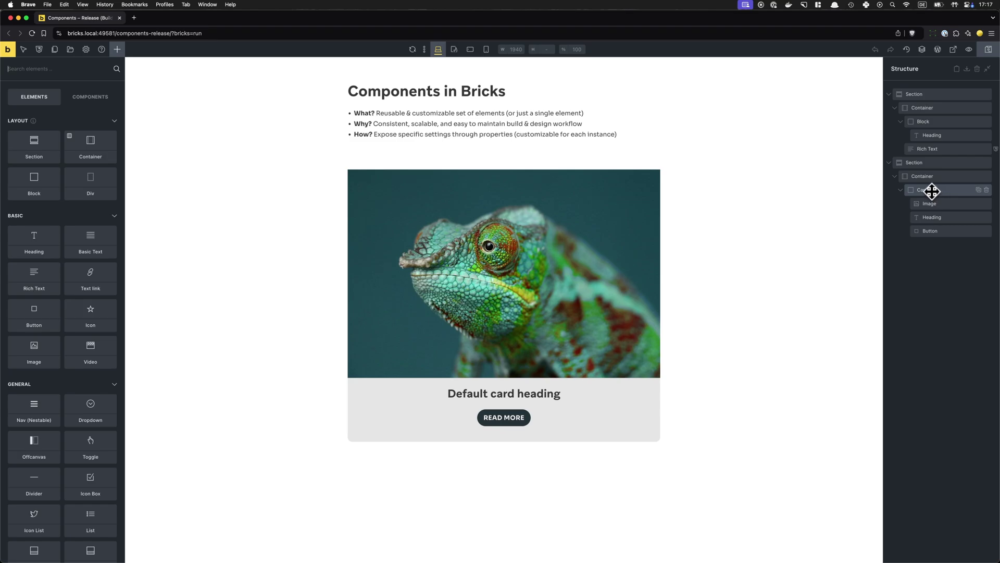
{"action": "right_click", "coordinate": [936, 191]}
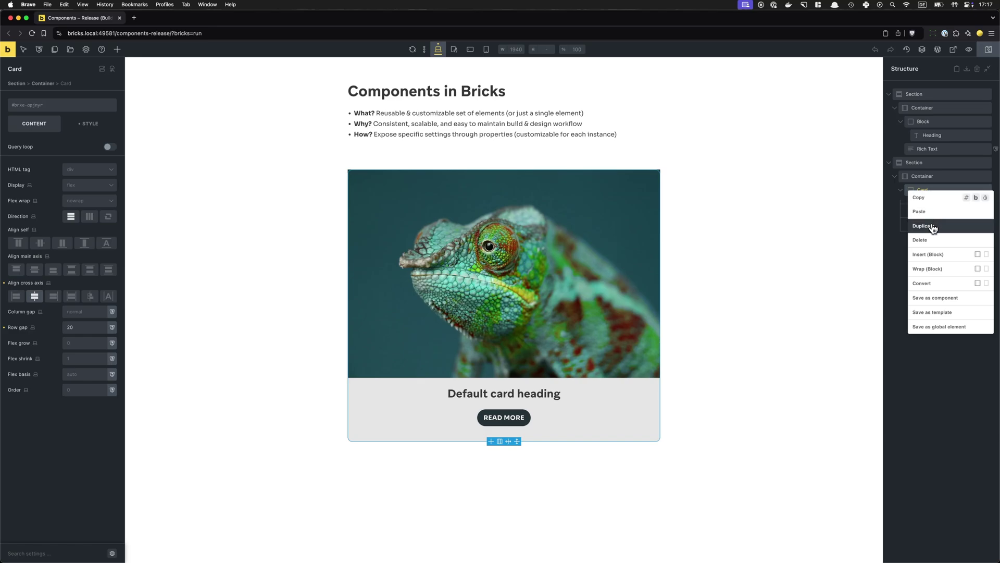
{"action": "left_click", "coordinate": [938, 373]}
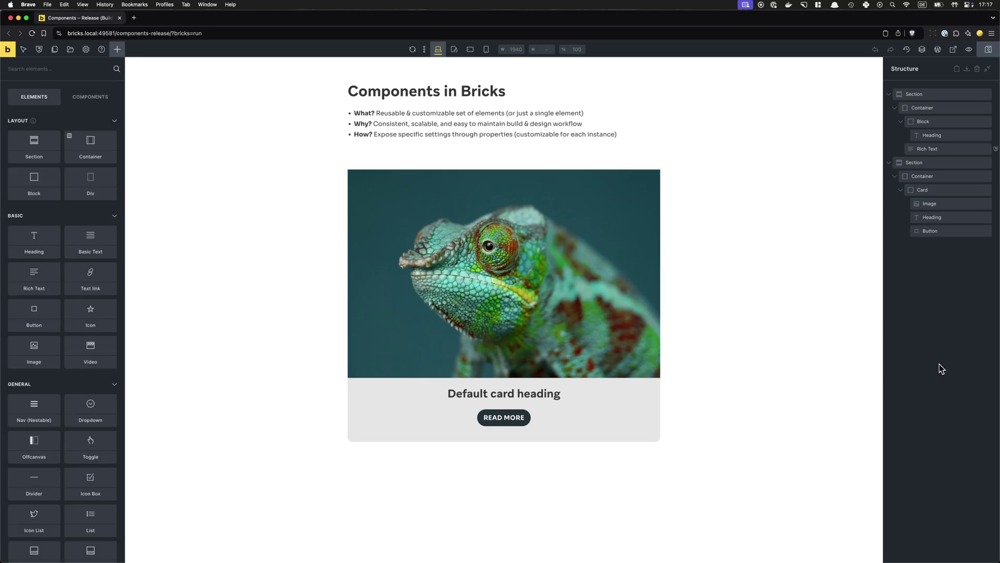
{"action": "right_click", "coordinate": [924, 192]}
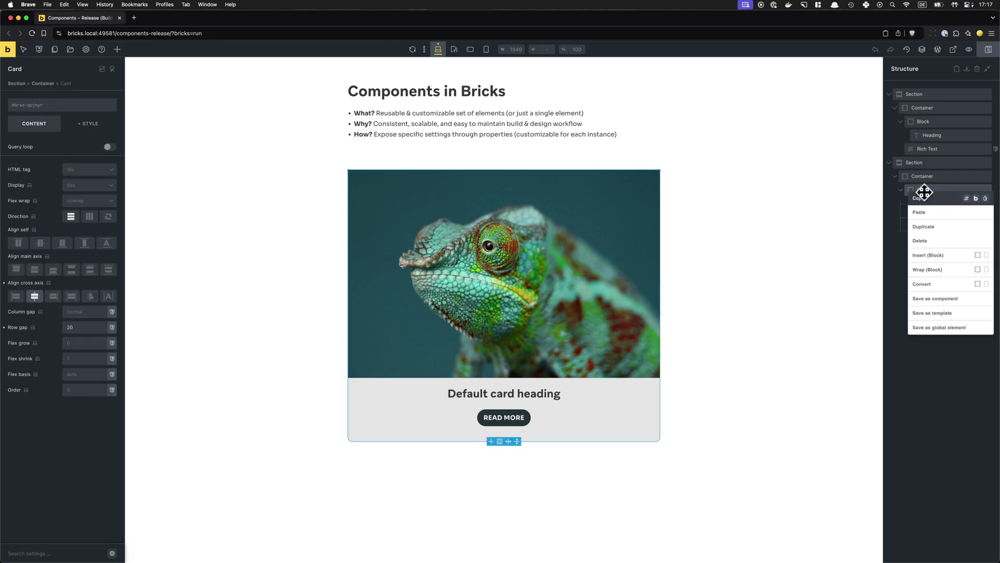
{"action": "left_click", "coordinate": [940, 390]}
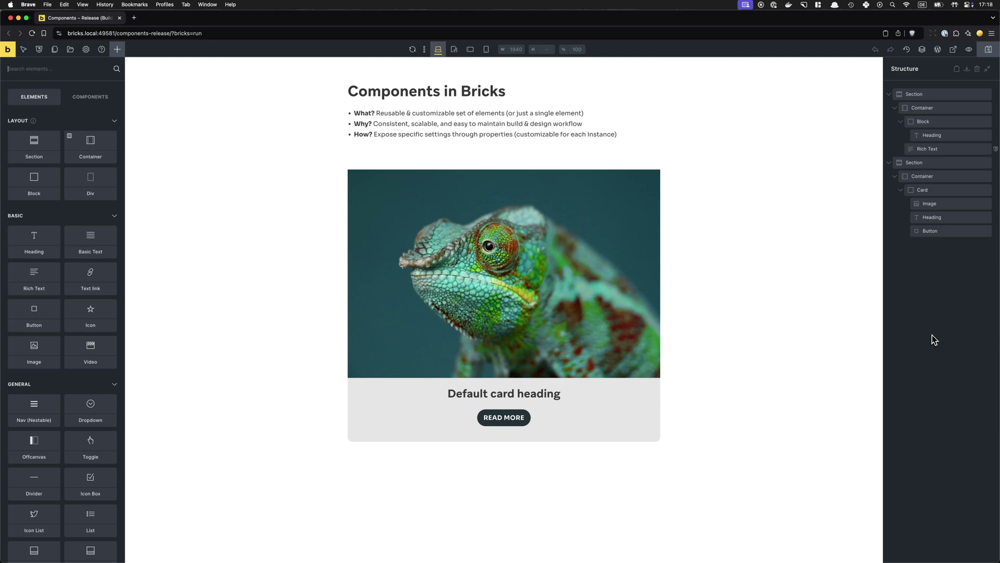
{"action": "left_click", "coordinate": [955, 190]}
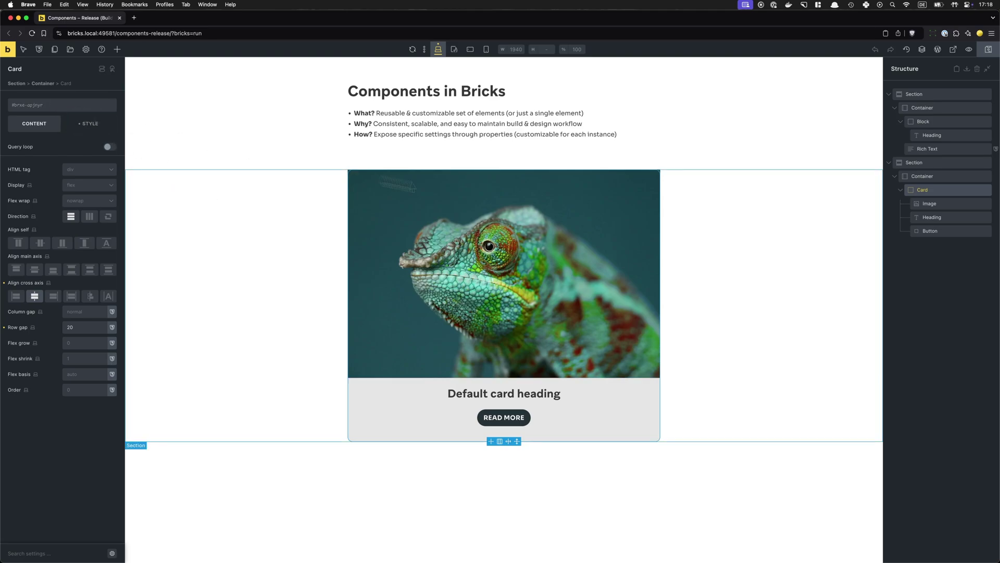
{"action": "left_click", "coordinate": [934, 270]}
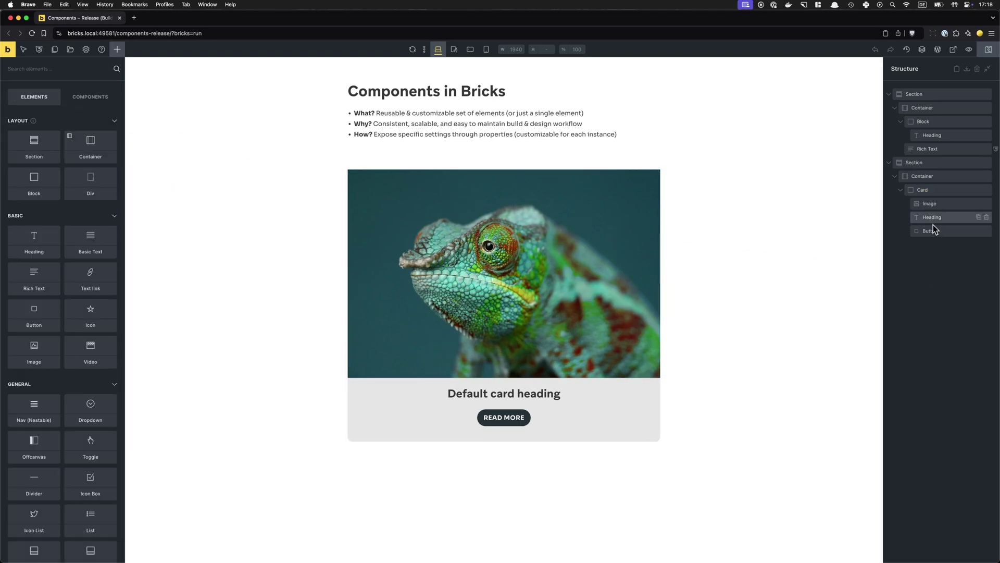
{"action": "left_click", "coordinate": [941, 191]}
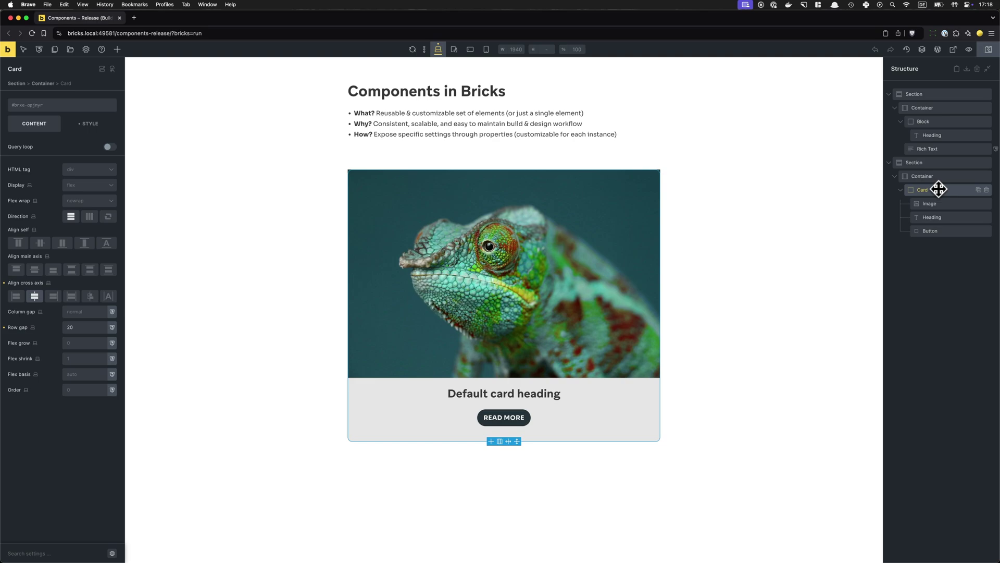
{"action": "right_click", "coordinate": [938, 188]}
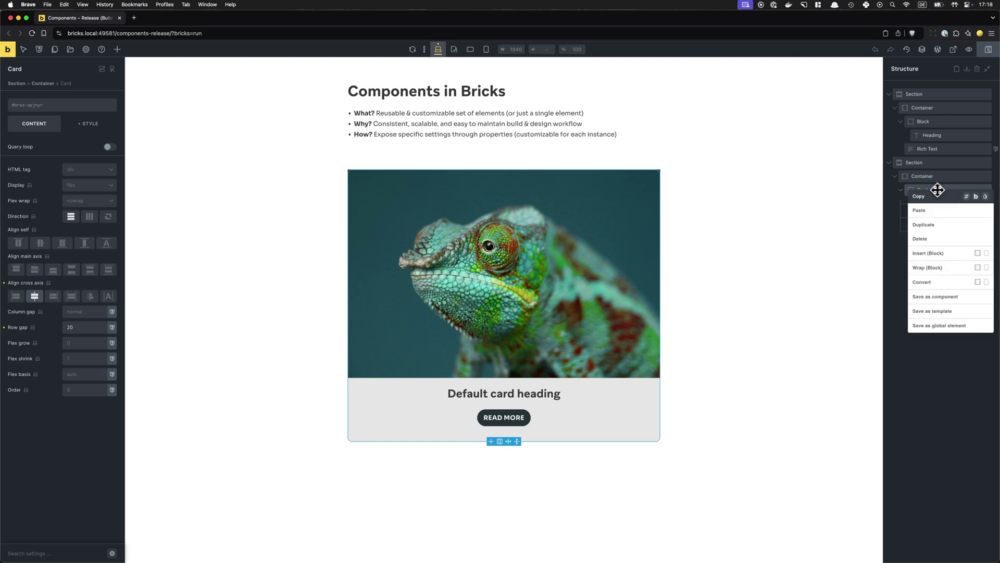
{"action": "left_click", "coordinate": [947, 362]}
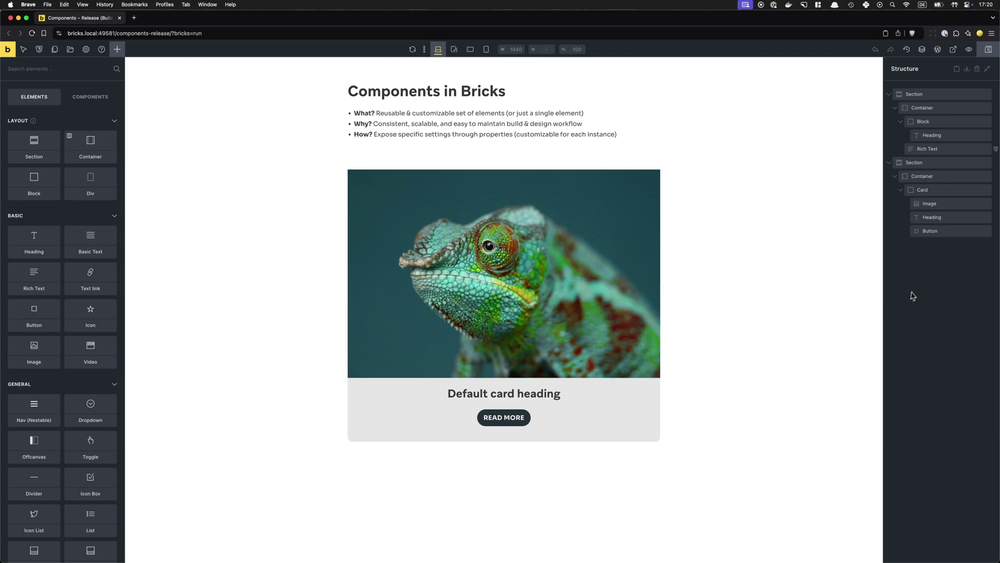
Save the Card block as a component named Card, in a new Misc category with the description "My first component ...".
{"action": "left_click", "coordinate": [936, 189]}
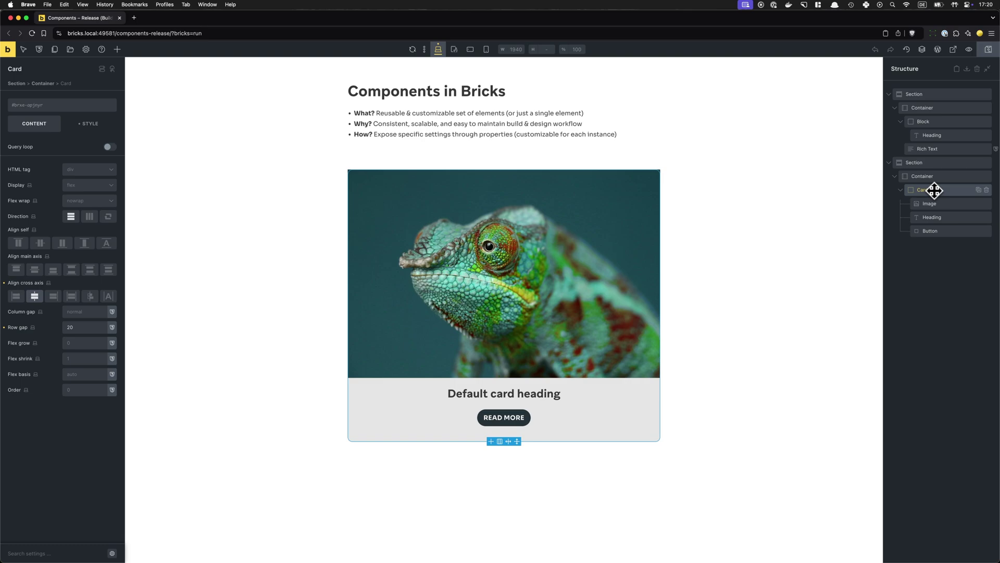
{"action": "right_click", "coordinate": [934, 191]}
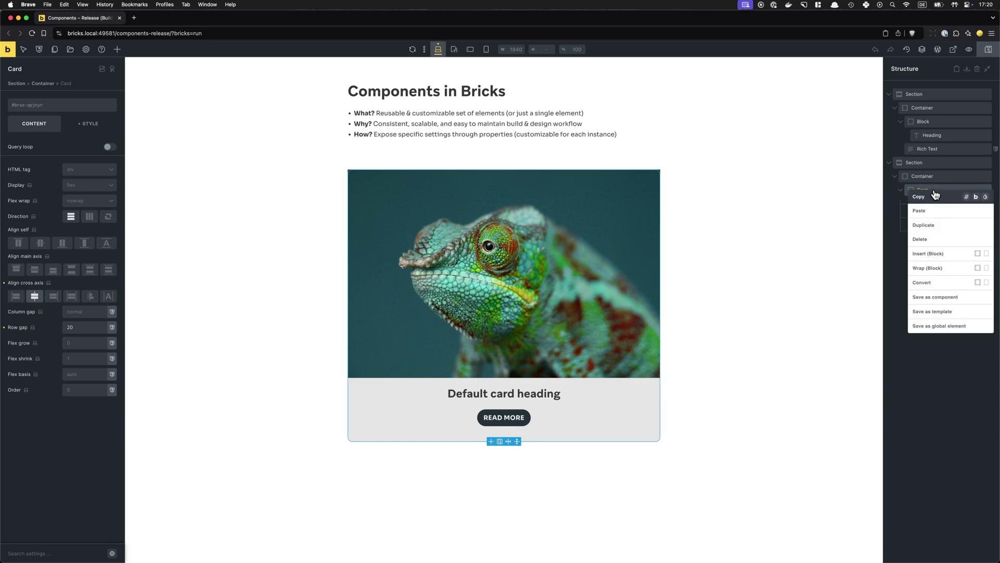
{"action": "left_click", "coordinate": [926, 302]}
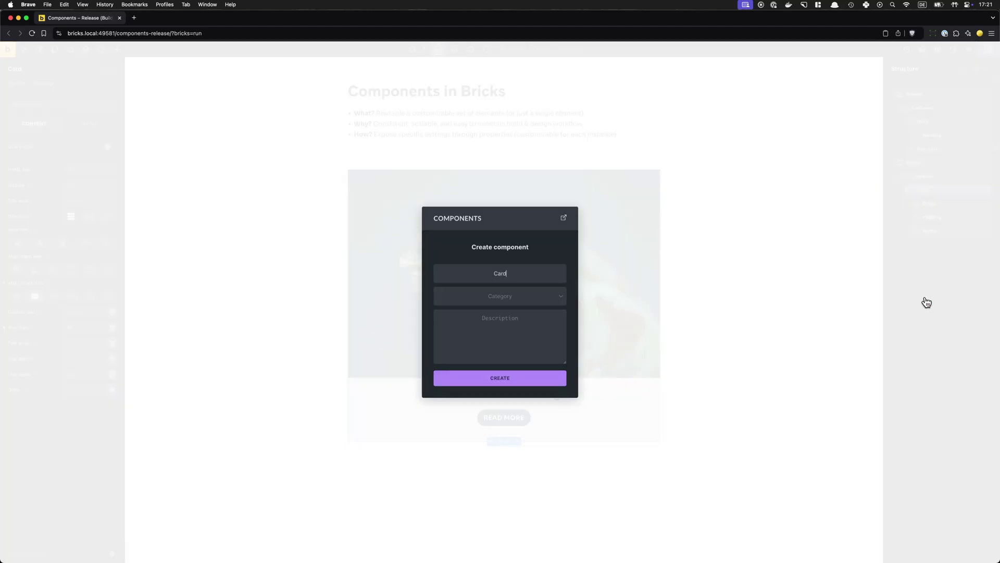
{"action": "left_click", "coordinate": [498, 296]}
{"action": "left_click", "coordinate": [505, 281]}
{"action": "left_click", "coordinate": [520, 294]}
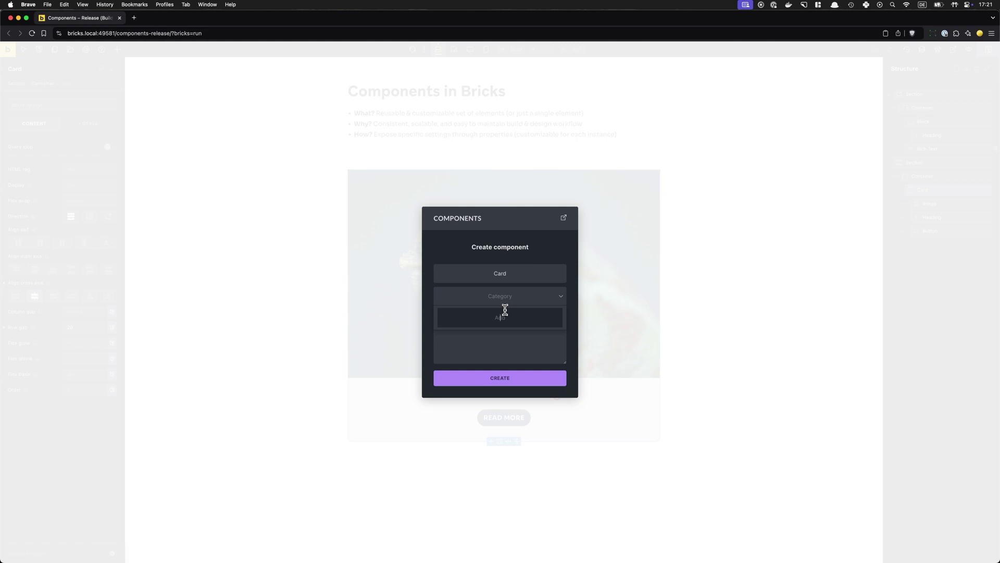
{"action": "type", "text": "M"}
{"action": "type", "text": "isc"}
{"action": "key", "text": "Return"}
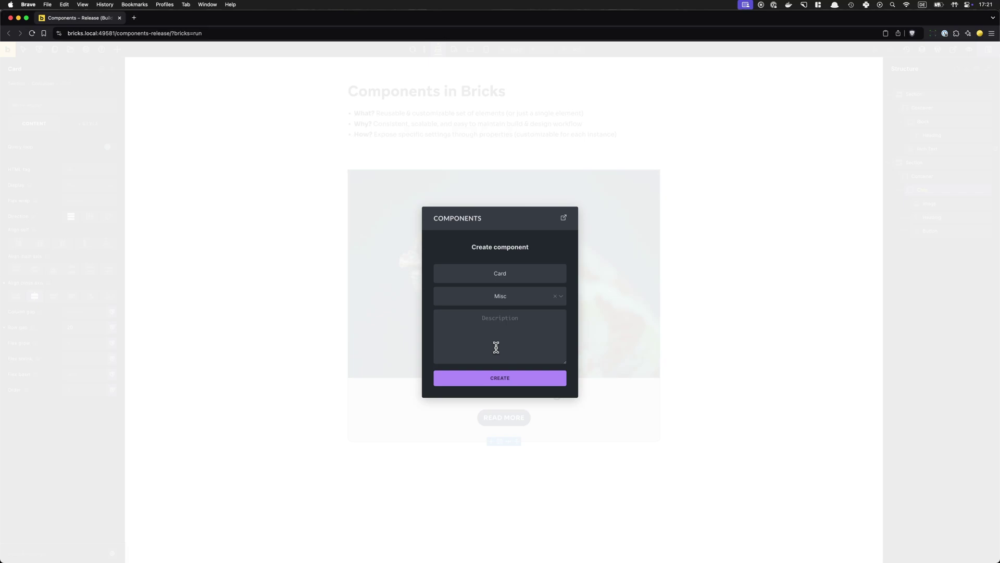
{"action": "type", "text": "My first component ..."}
{"action": "left_click", "coordinate": [500, 378]}
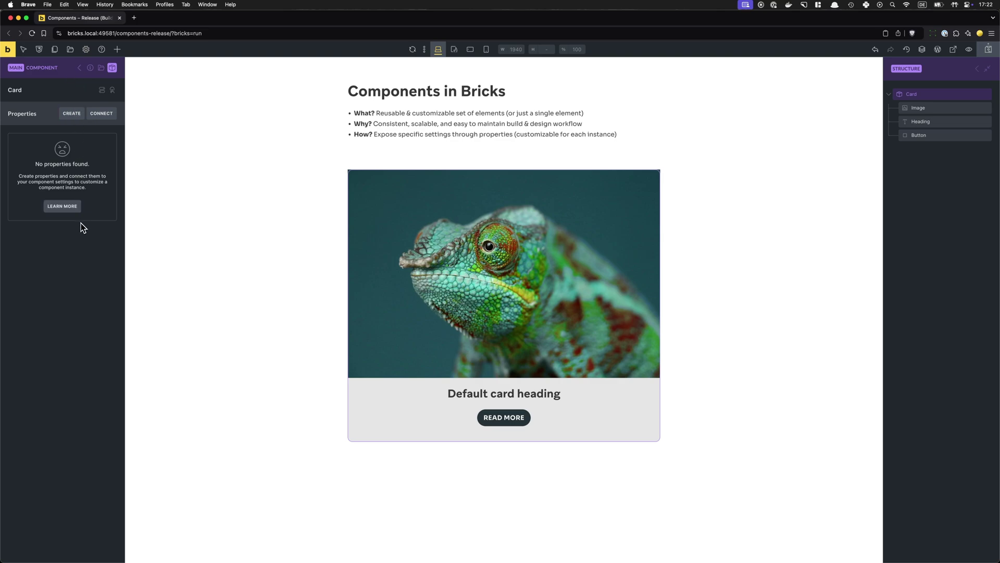
Check the main component label of the Card, and leave component editing to return to the page structure.
{"action": "double_click", "coordinate": [51, 69]}
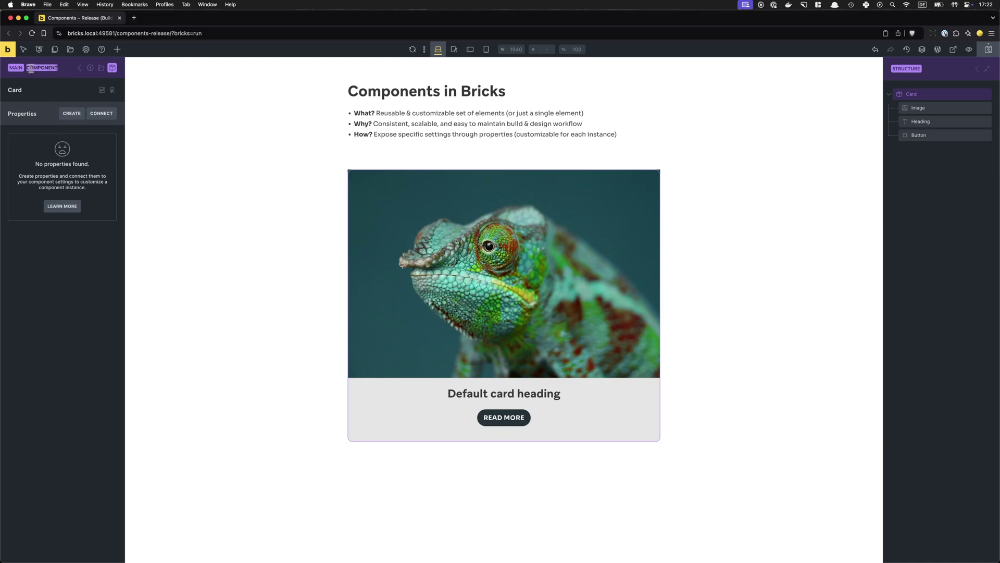
{"action": "left_click", "coordinate": [61, 70]}
{"action": "left_click_drag", "start_coordinate": [61, 68], "coordinate": [23, 68]}
{"action": "left_click", "coordinate": [60, 232]}
{"action": "left_click_drag", "start_coordinate": [58, 67], "coordinate": [28, 69]}
{"action": "left_click", "coordinate": [28, 70]}
{"action": "key", "text": "Escape"}
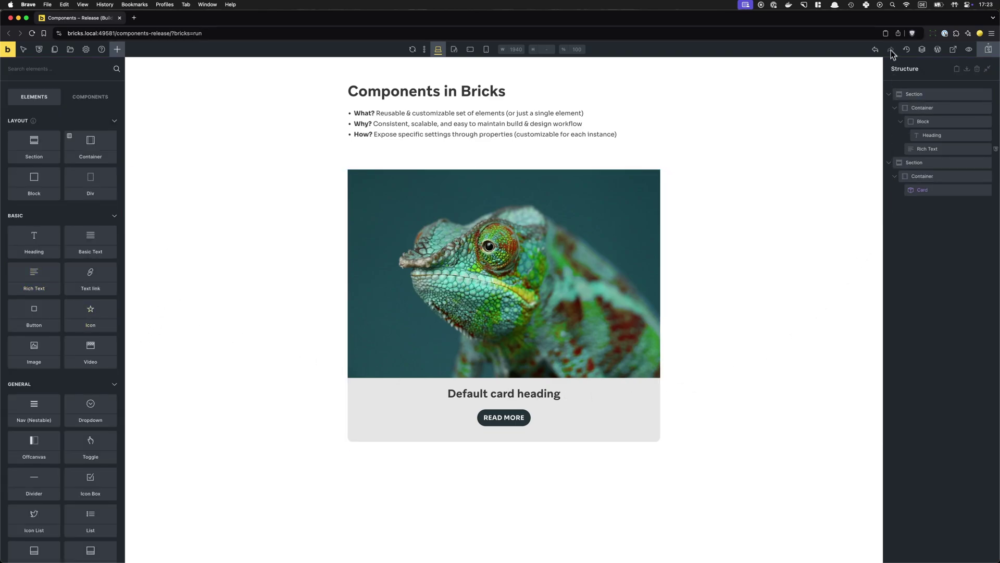
View the component properties of the Card instance placed in the second section's container.
{"action": "left_click", "coordinate": [932, 192]}
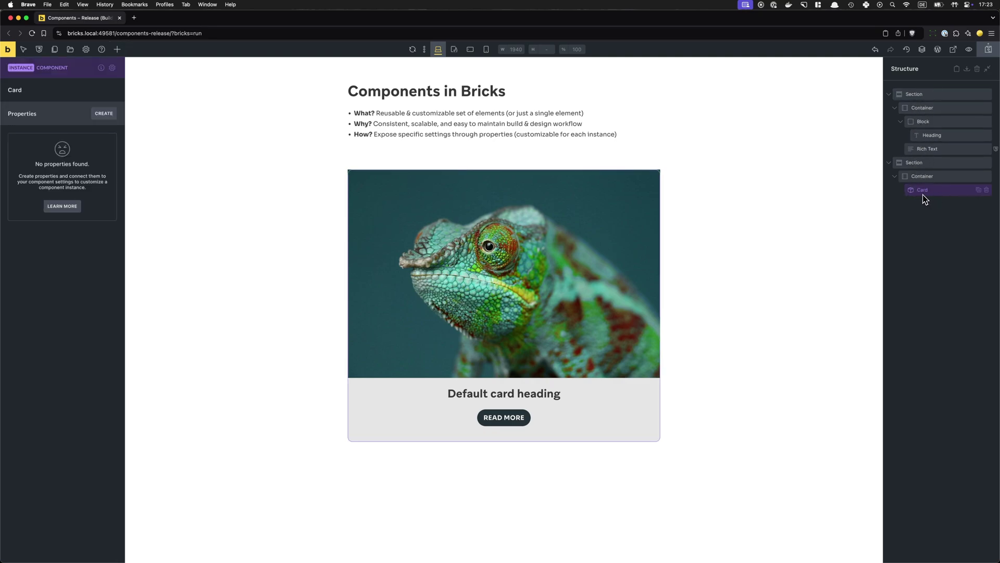
{"action": "left_click", "coordinate": [934, 225]}
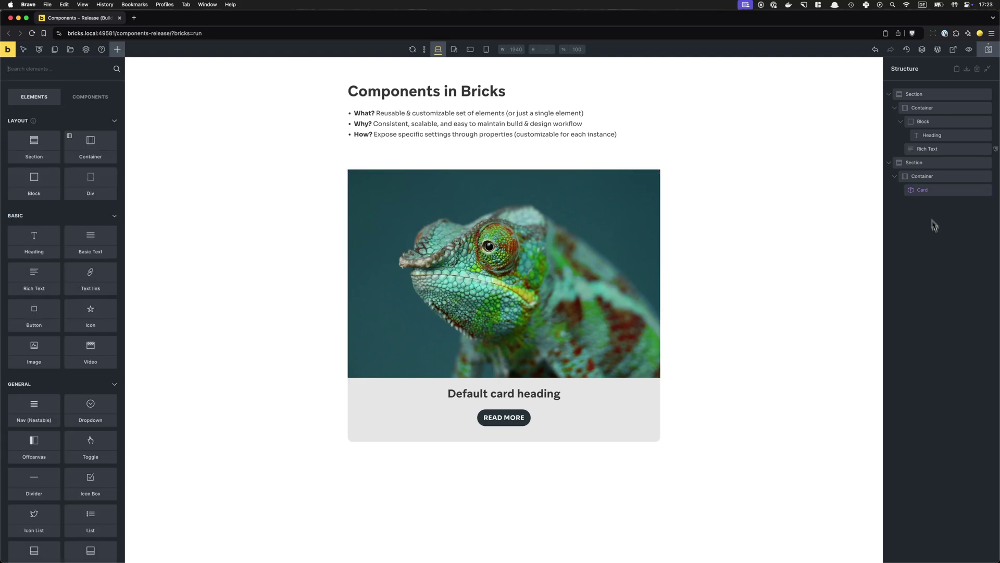
{"action": "left_click", "coordinate": [932, 191]}
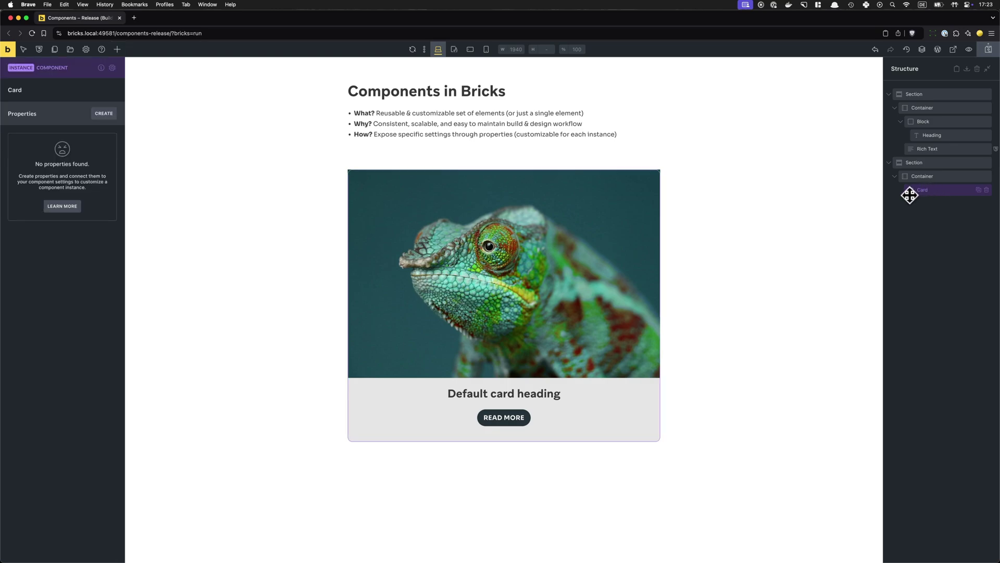
{"action": "key", "text": "super+shift+e"}
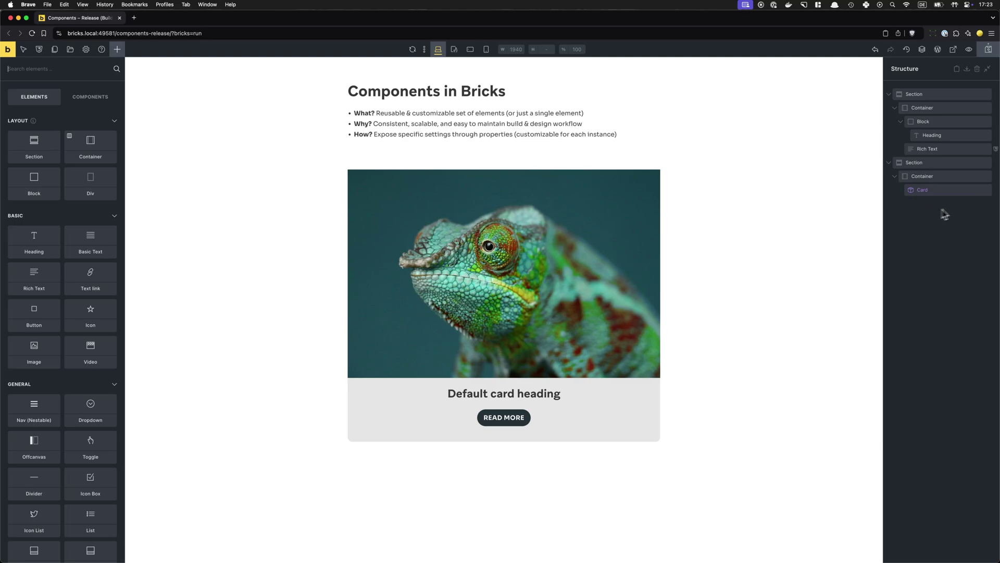
Delete the Card instance from the second section's container and show the list of saved components.
{"action": "left_click", "coordinate": [986, 189]}
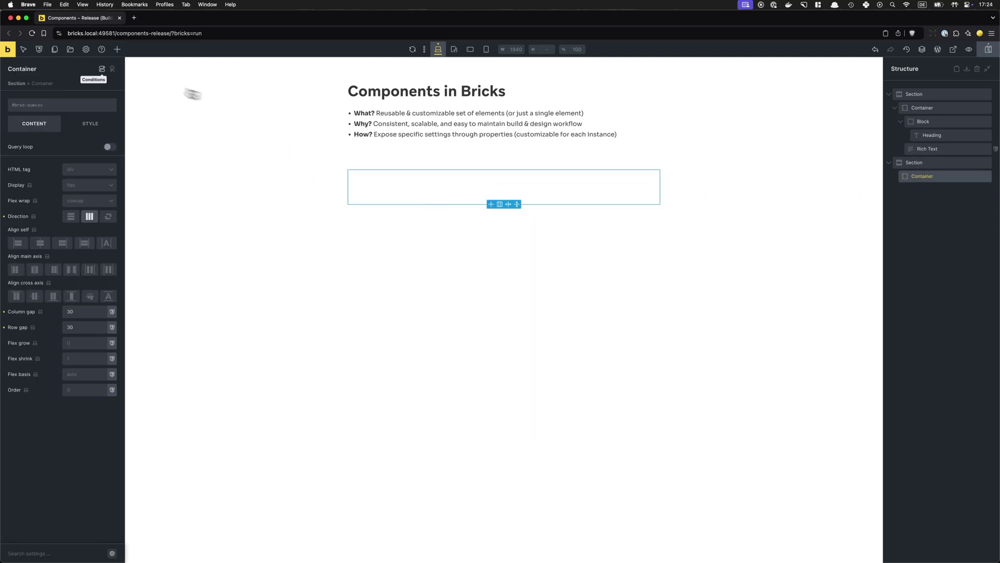
{"action": "left_click", "coordinate": [117, 50]}
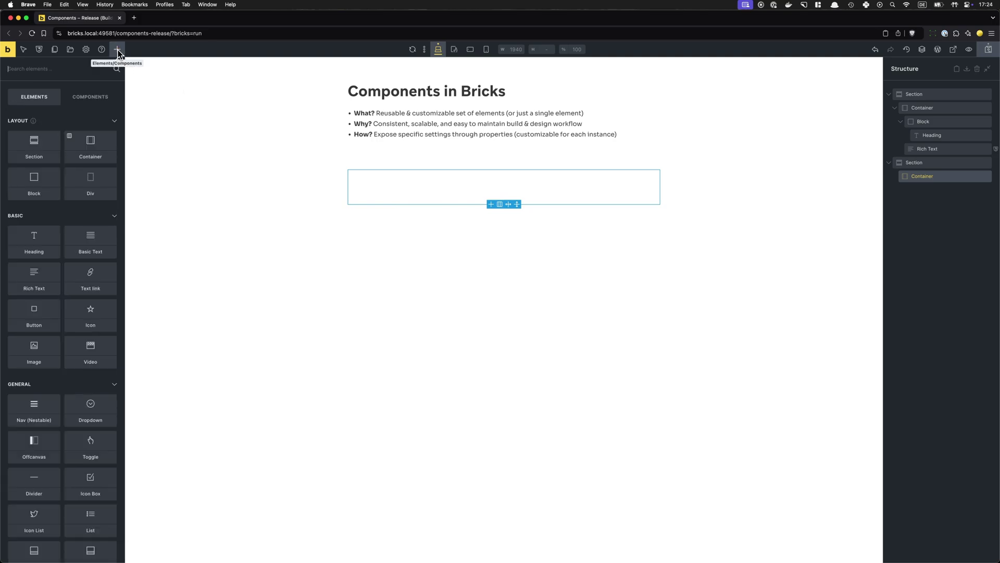
{"action": "left_click", "coordinate": [81, 100]}
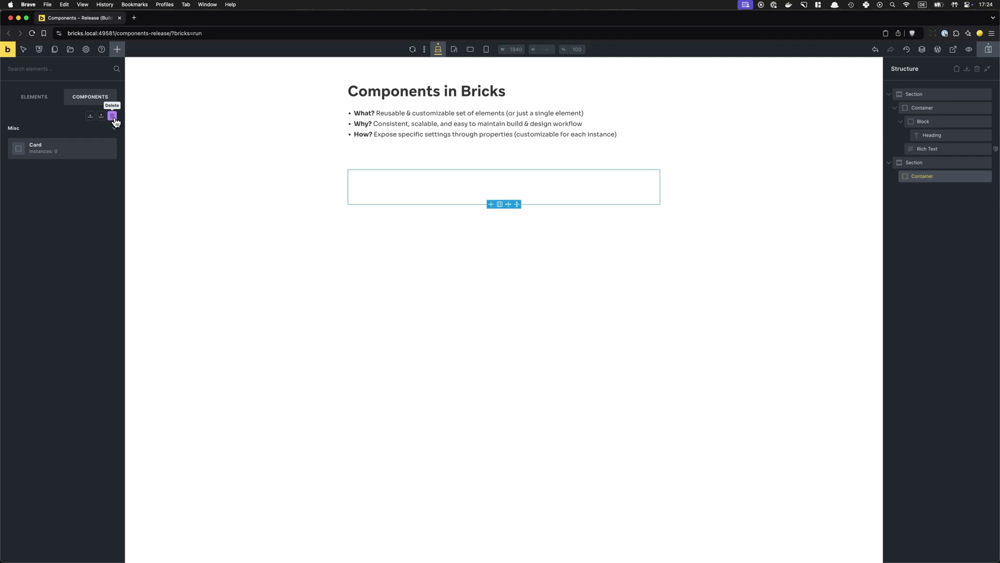
Examine the deletion mode of the component list, and the Card component's pin option and description.
{"action": "left_click", "coordinate": [112, 117]}
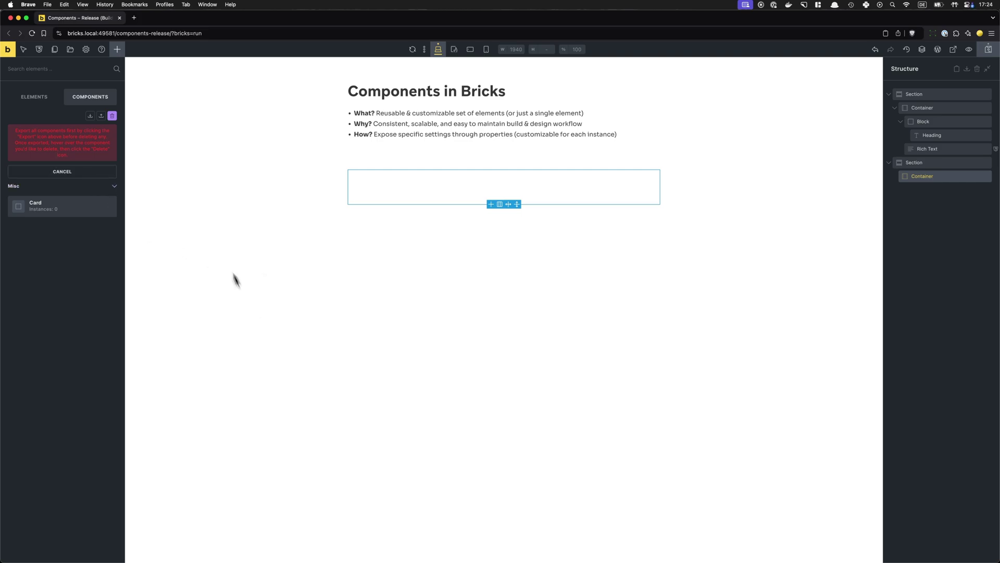
{"action": "left_click", "coordinate": [82, 174]}
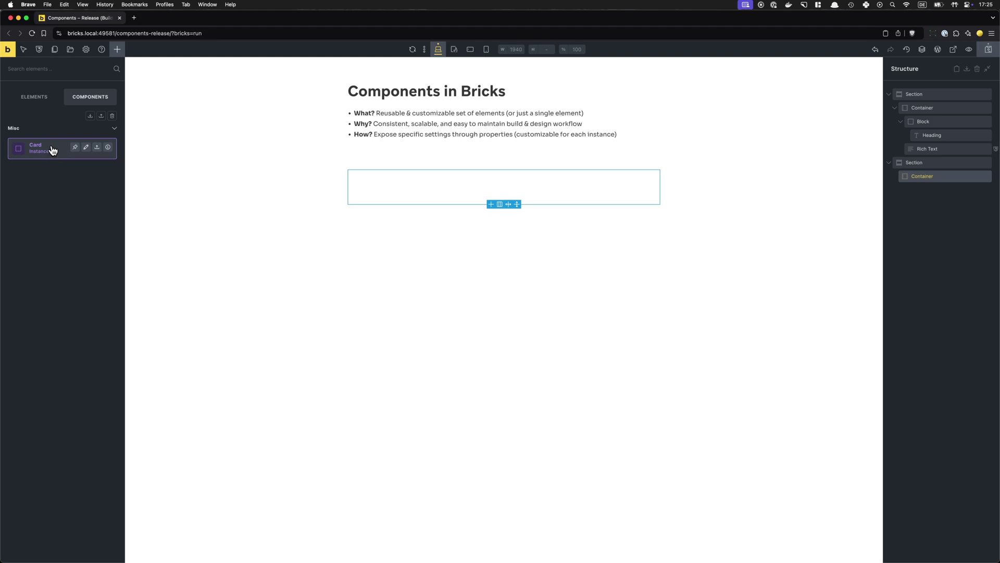
{"action": "left_click", "coordinate": [77, 150]}
{"action": "left_click", "coordinate": [78, 148]}
{"action": "left_click", "coordinate": [78, 149]}
{"action": "left_click", "coordinate": [108, 149]}
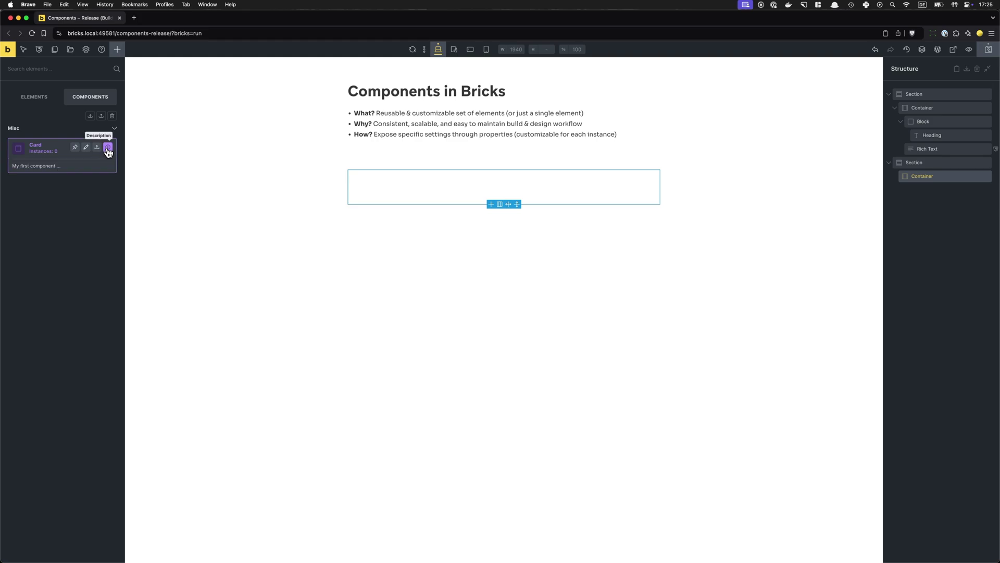
{"action": "left_click", "coordinate": [107, 149]}
{"action": "left_click", "coordinate": [109, 149]}
{"action": "left_click", "coordinate": [108, 149]}
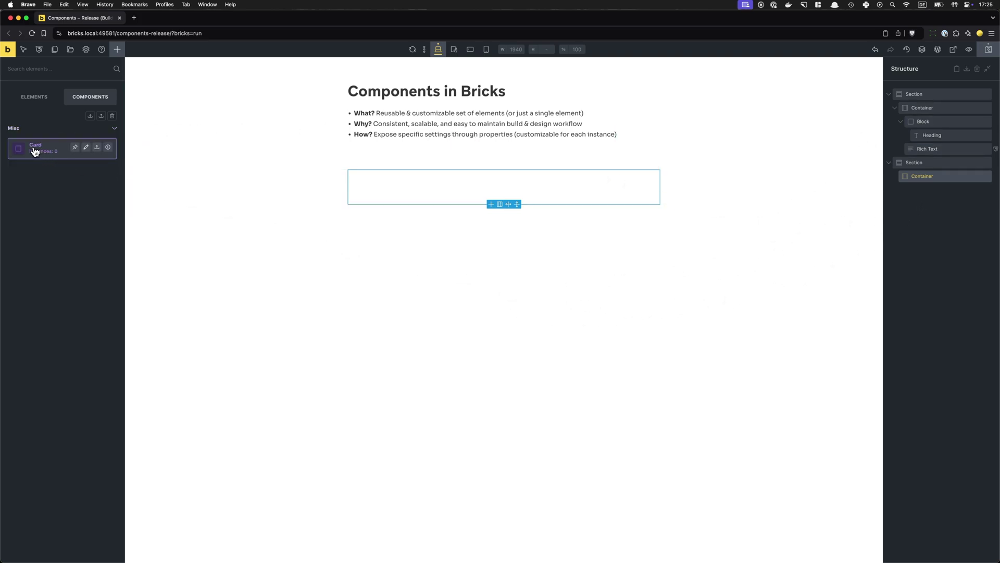
Add two instances of the Card component to the second section's container.
{"action": "left_click", "coordinate": [52, 151]}
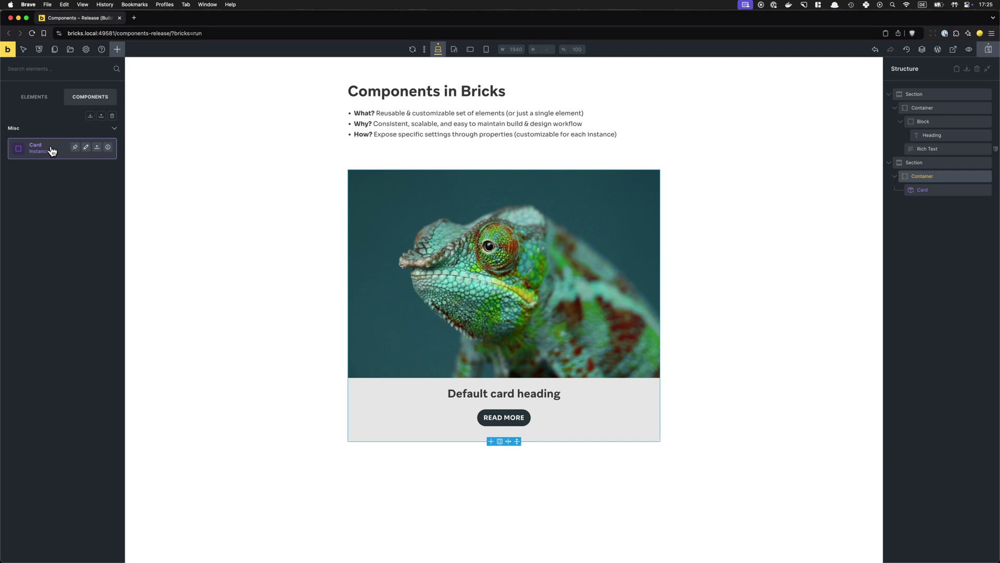
{"action": "left_click", "coordinate": [52, 151]}
{"action": "left_click_drag", "start_coordinate": [52, 151], "coordinate": [957, 280]}
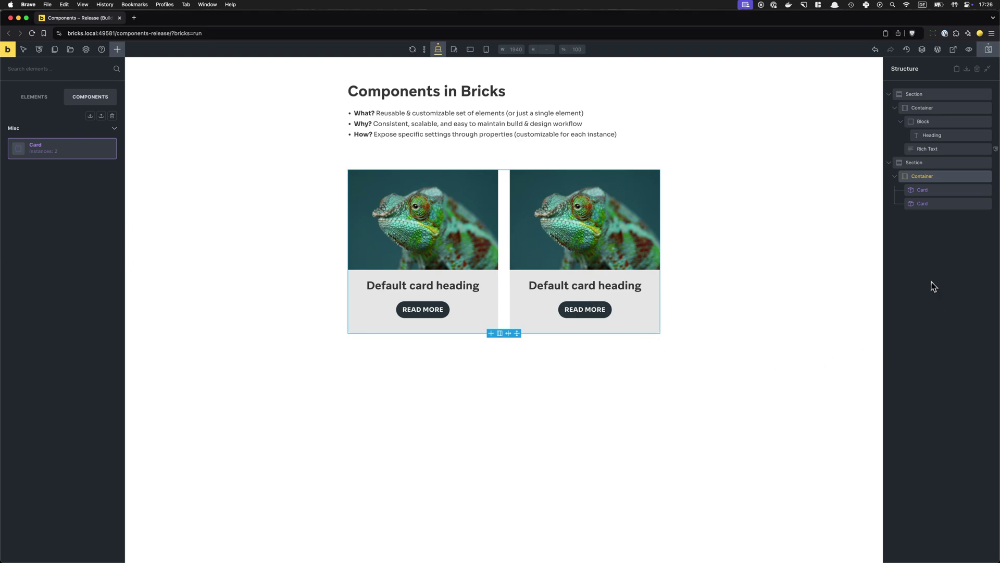
Open the main Card component for editing from the first Card instance in the second section.
{"action": "left_click", "coordinate": [936, 191]}
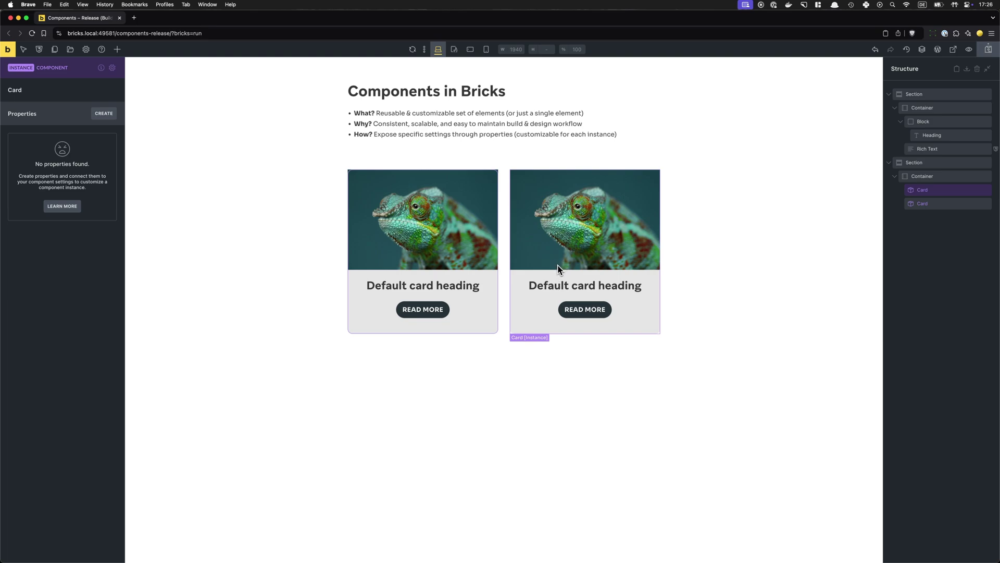
{"action": "right_click", "coordinate": [918, 190]}
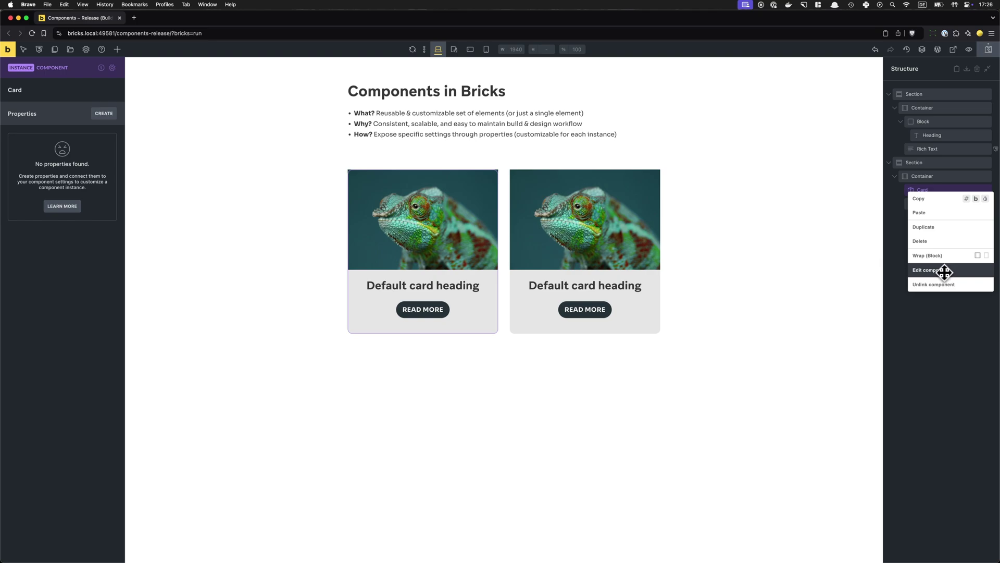
{"action": "left_click", "coordinate": [56, 249]}
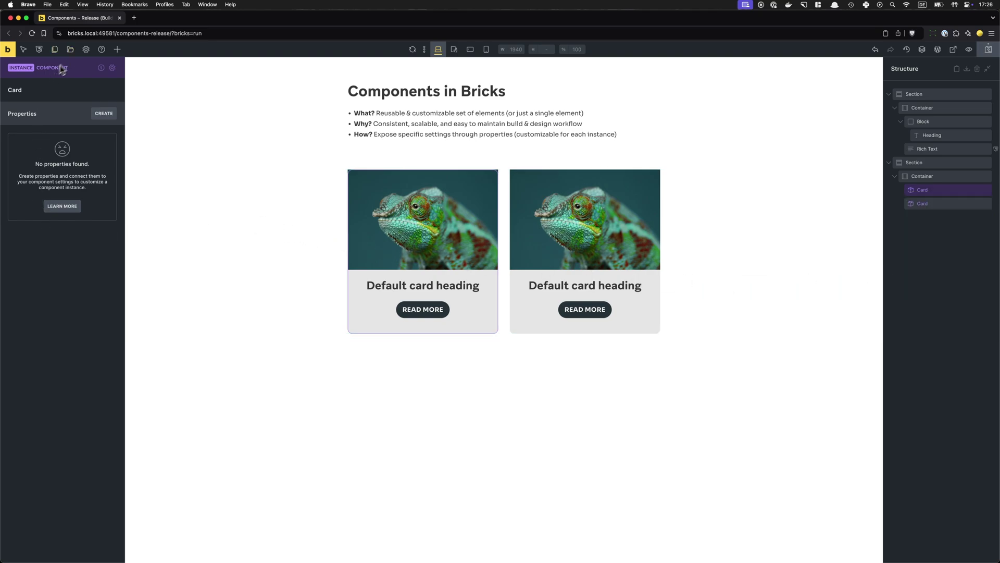
{"action": "left_click", "coordinate": [112, 68]}
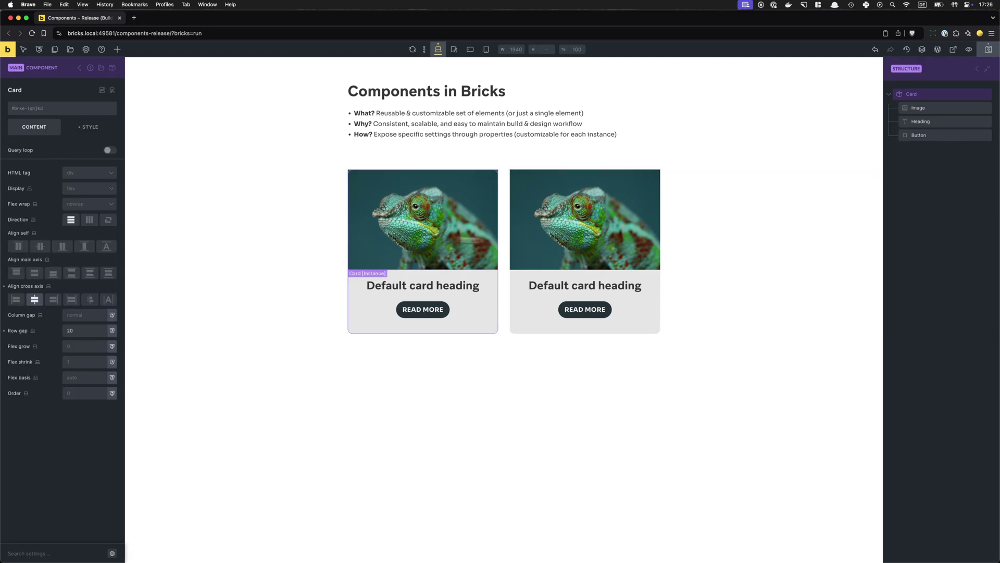
Change the heading text in the main Card component to "Just a card" and return to the page structure.
{"action": "left_click", "coordinate": [917, 124]}
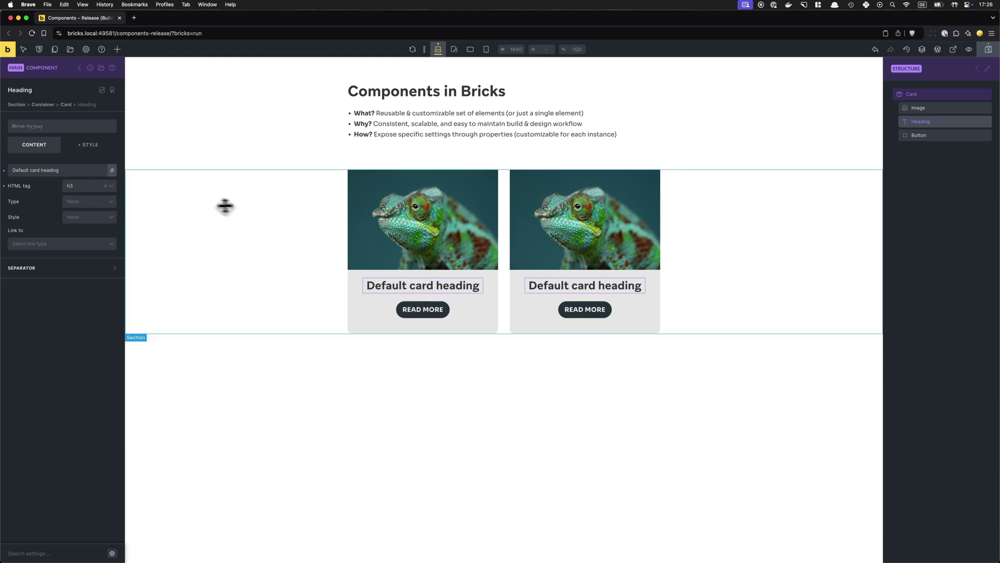
{"action": "left_click", "coordinate": [88, 168]}
{"action": "key", "text": "super+a"}
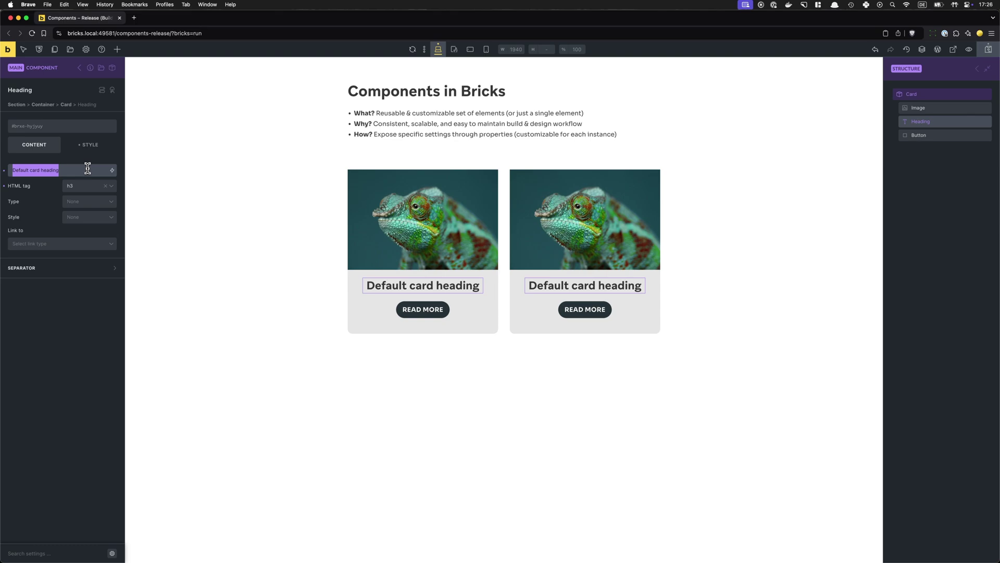
{"action": "type", "text": "J"}
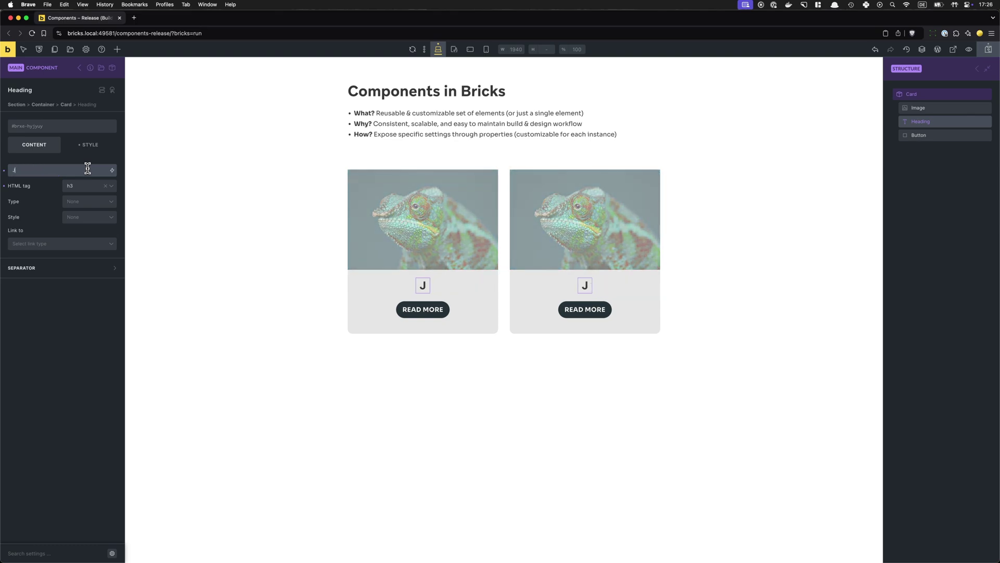
{"action": "type", "text": "ust a card"}
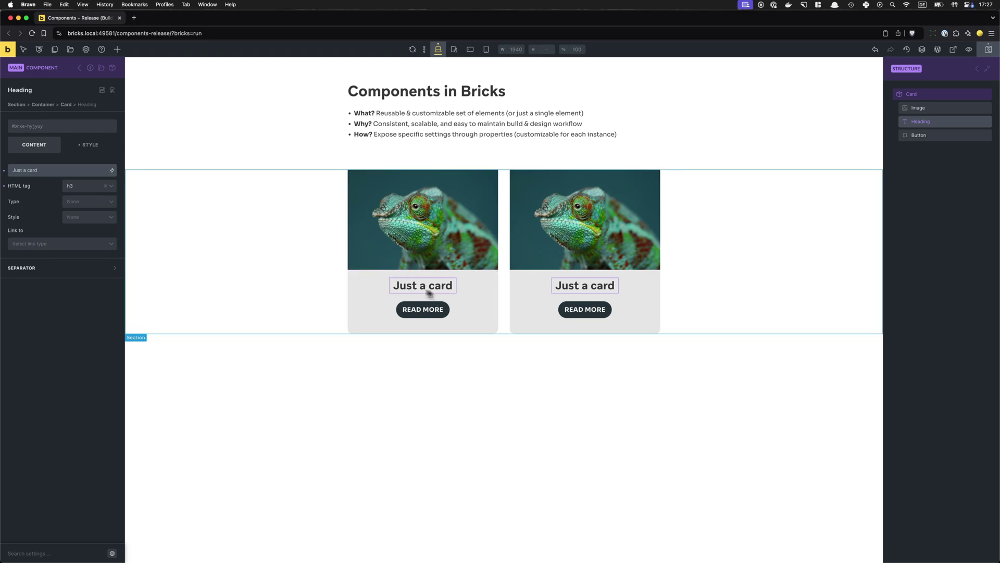
{"action": "left_click", "coordinate": [49, 306]}
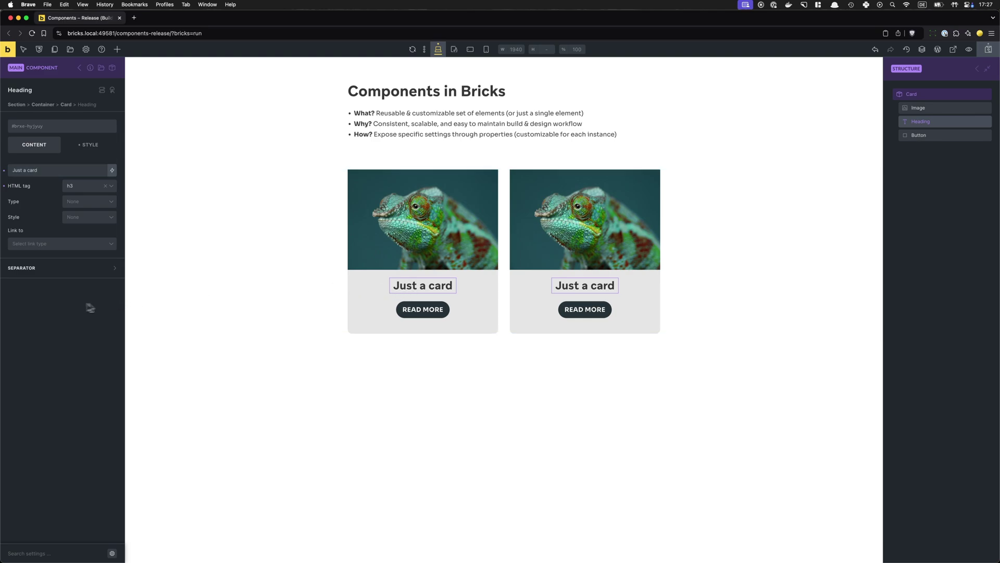
{"action": "left_click", "coordinate": [79, 69]}
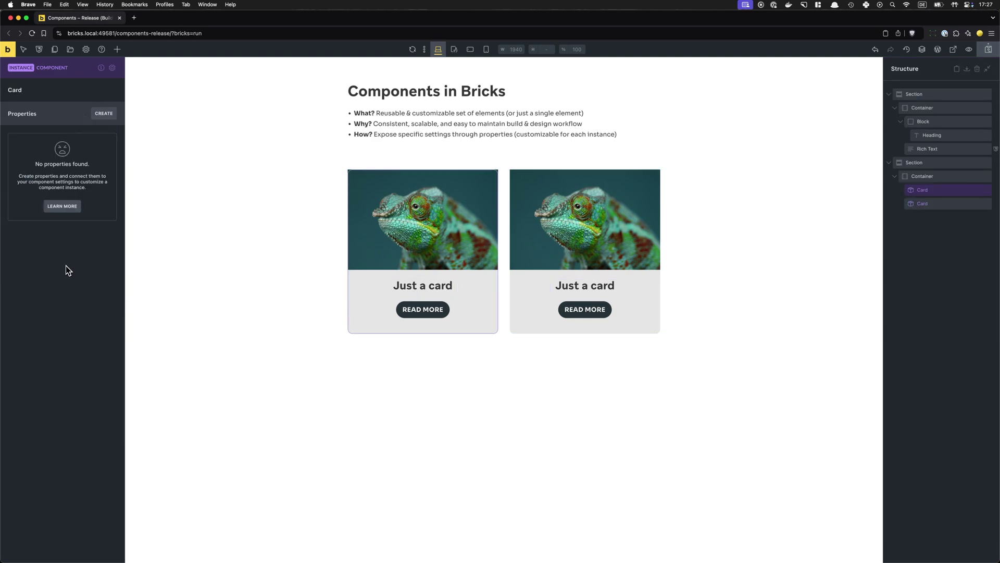
Try placing the Button above the Heading in the main Card component and undo the reordering.
{"action": "right_click", "coordinate": [920, 192]}
{"action": "left_click", "coordinate": [932, 272]}
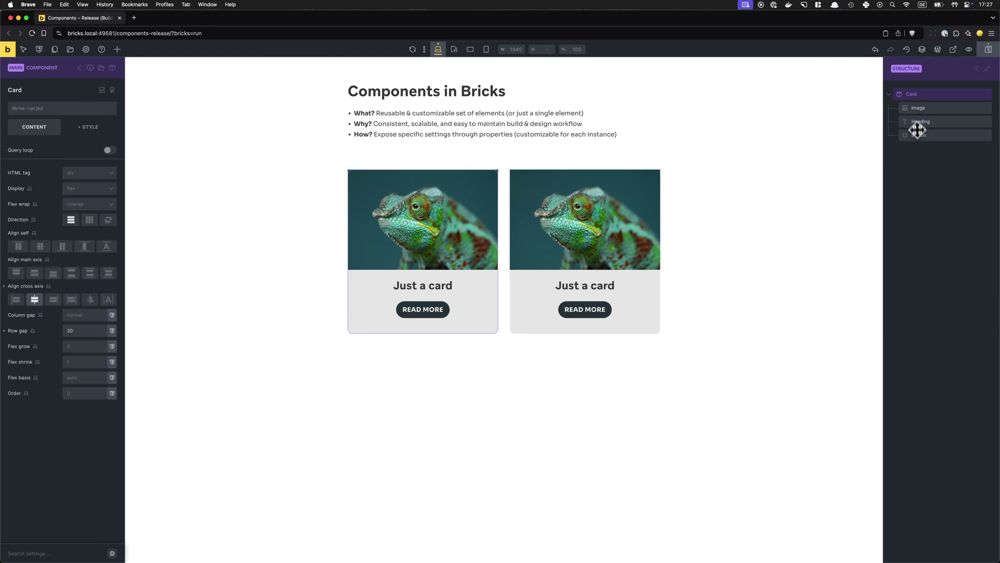
{"action": "mouse_move", "coordinate": [910, 118]}
{"action": "left_mouse_down"}
{"action": "mouse_move", "coordinate": [912, 133]}
{"action": "mouse_move", "coordinate": [909, 124]}
{"action": "left_mouse_up"}
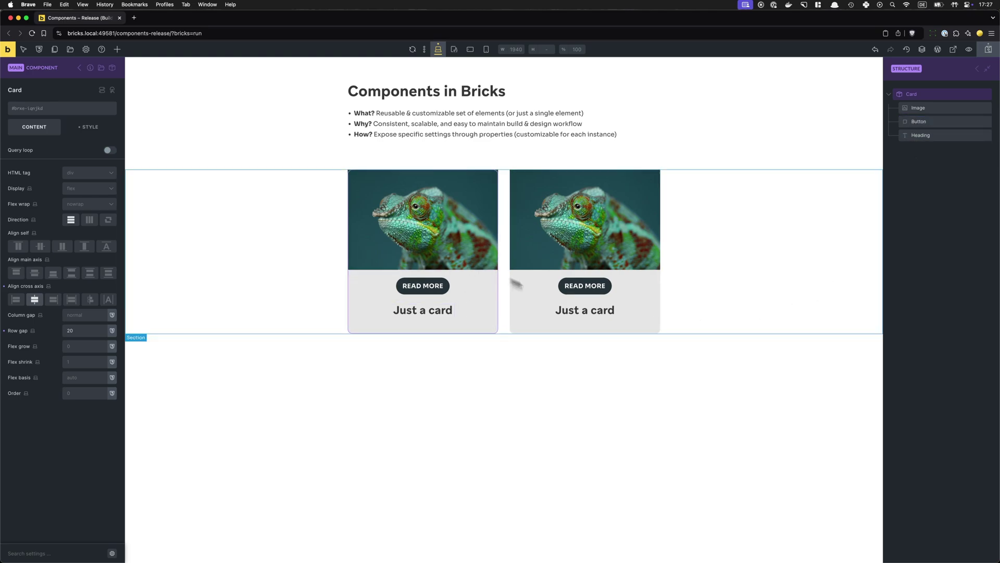
{"action": "left_click", "coordinate": [875, 49]}
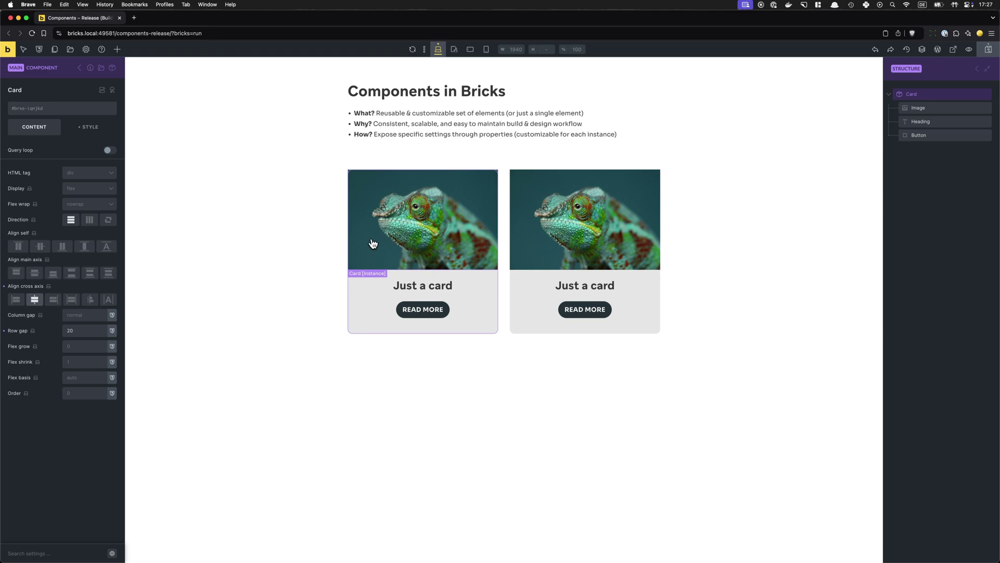
{"action": "left_click", "coordinate": [319, 408]}
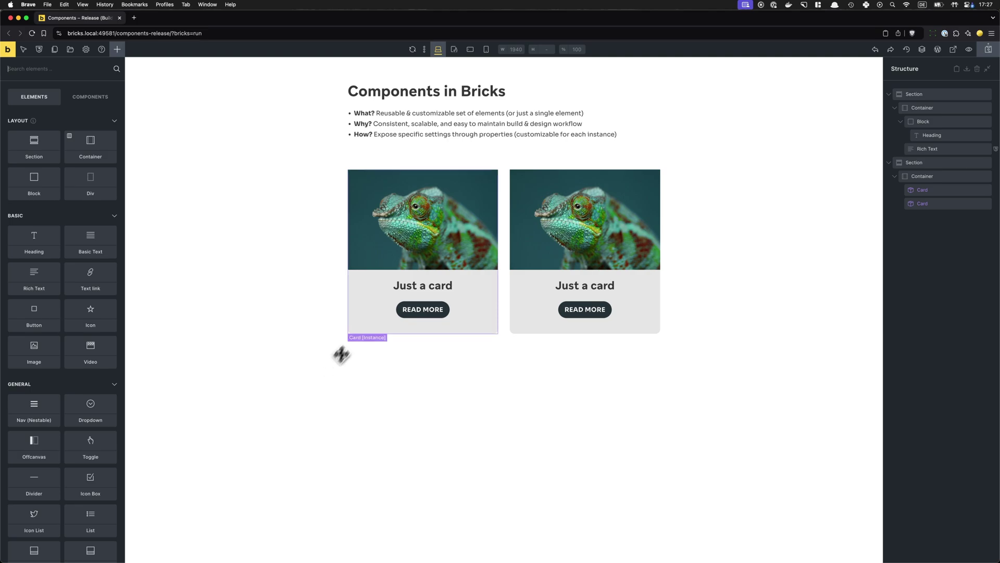
Check the first Card instance's properties and start creating a property for the Card component.
{"action": "left_click", "coordinate": [409, 231]}
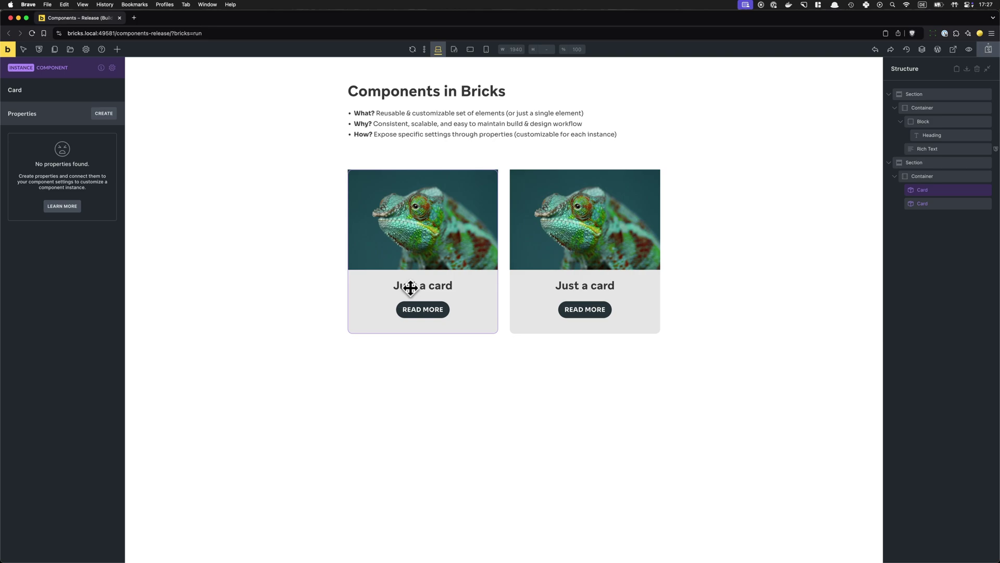
{"action": "left_click_drag", "start_coordinate": [410, 288], "coordinate": [413, 248]}
{"action": "left_click_drag", "start_coordinate": [11, 120], "coordinate": [31, 116]}
{"action": "left_click_drag", "start_coordinate": [35, 163], "coordinate": [100, 168]}
{"action": "left_click", "coordinate": [86, 183]}
{"action": "left_click", "coordinate": [99, 116]}
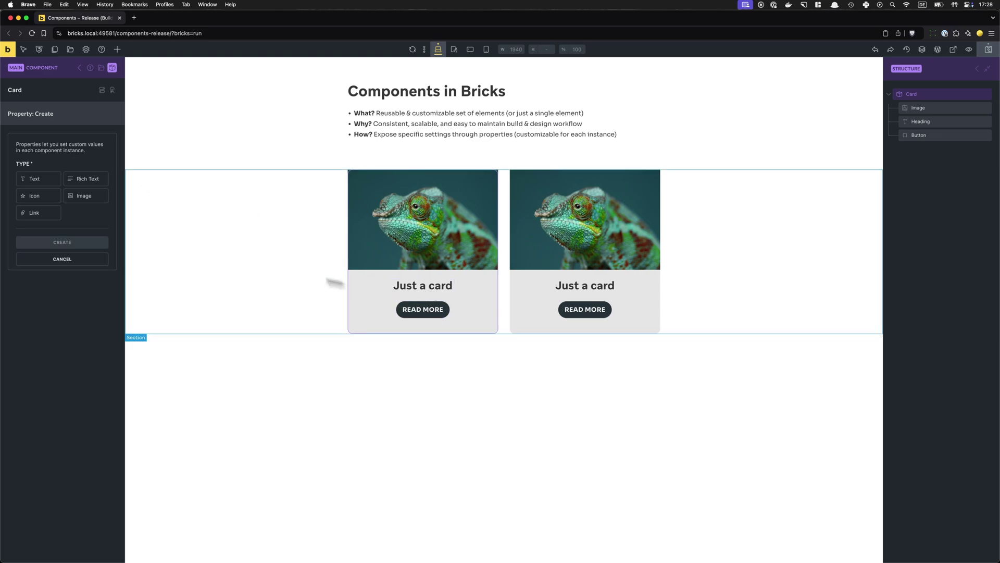
Create a Text property named "Card title" with the default value "Card title" and no description.
{"action": "left_click", "coordinate": [51, 180]}
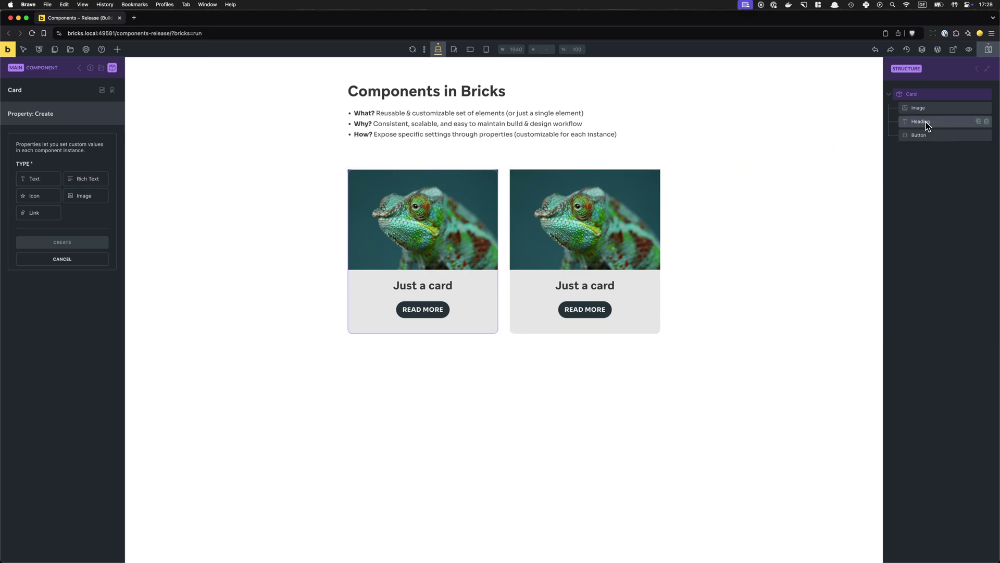
{"action": "left_click", "coordinate": [38, 178]}
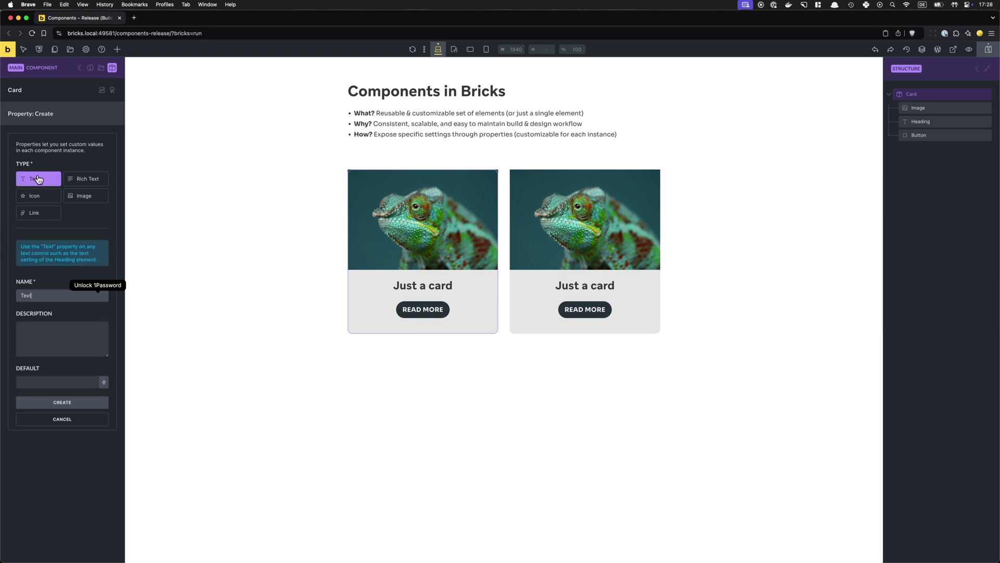
{"action": "left_click", "coordinate": [29, 255]}
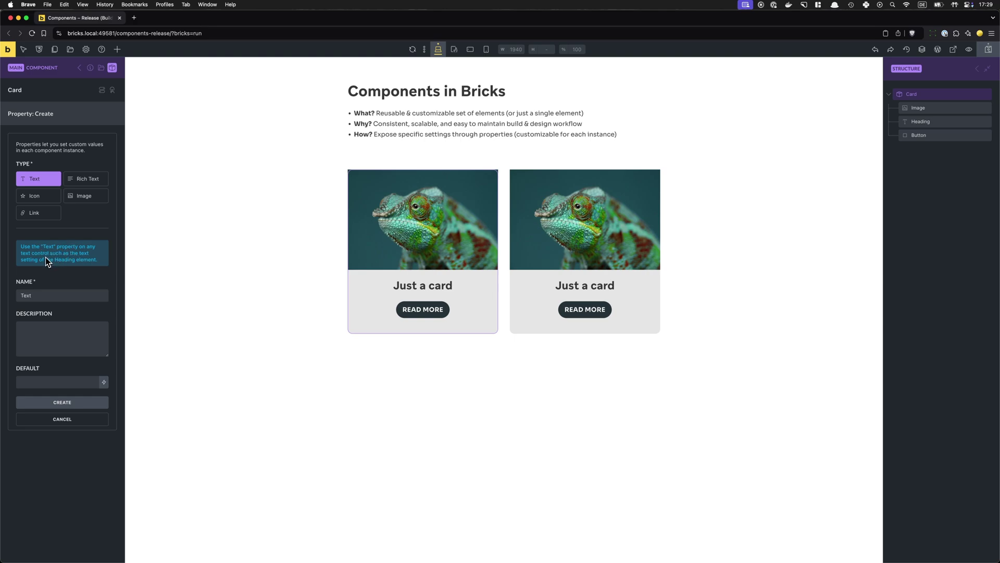
{"action": "double_click", "coordinate": [48, 295]}
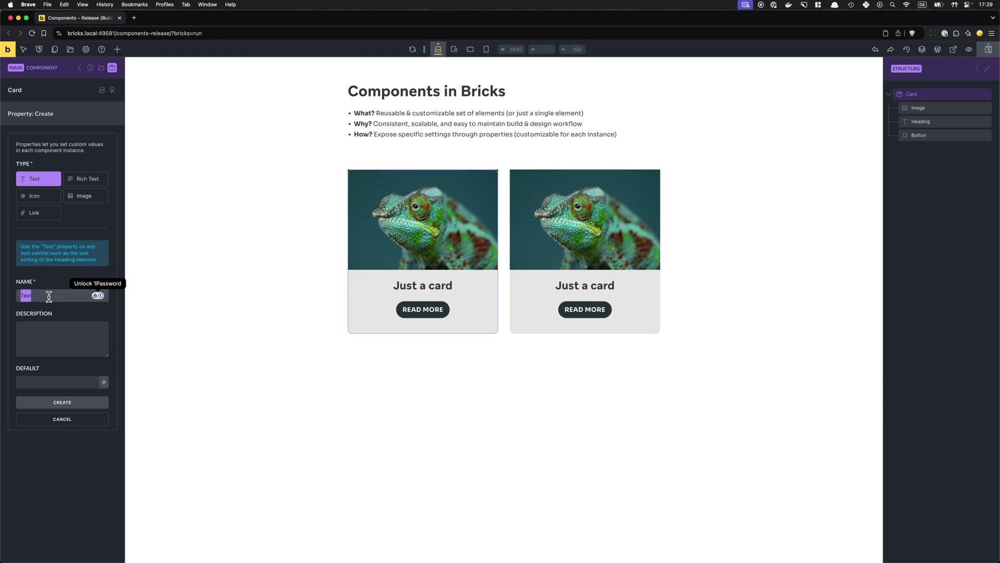
{"action": "type", "text": "Card title"}
{"action": "left_click", "coordinate": [37, 331]}
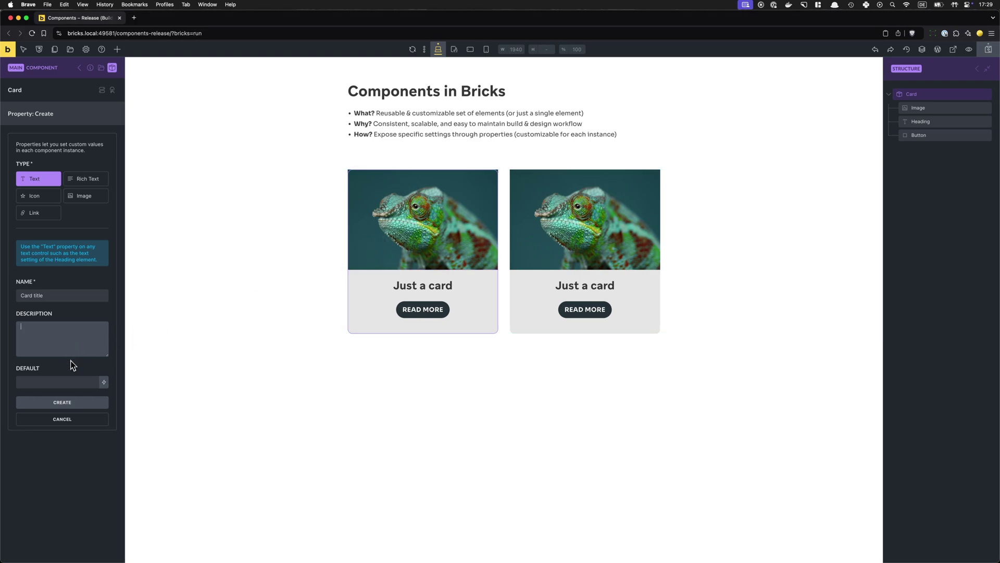
{"action": "left_click", "coordinate": [63, 380]}
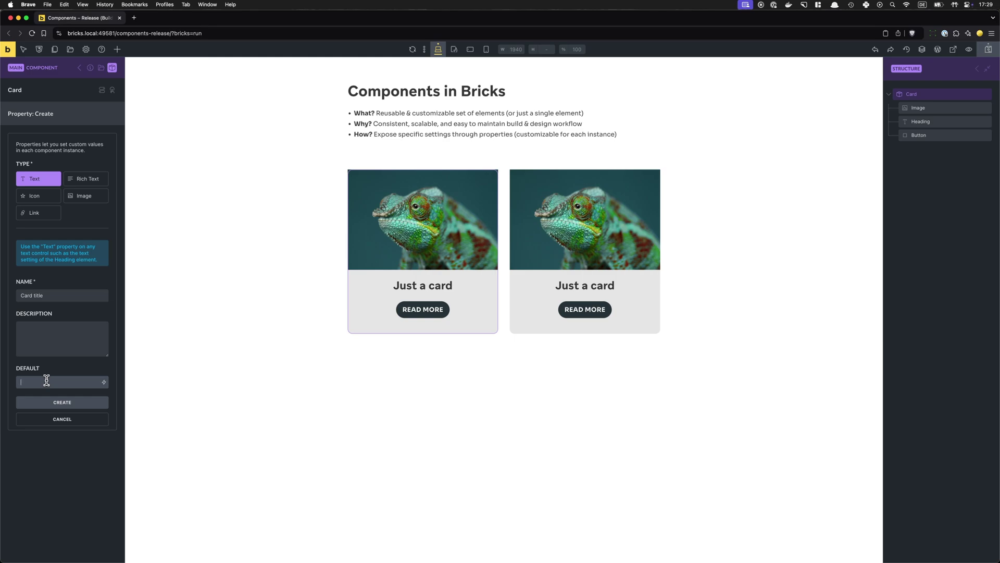
{"action": "type", "text": "Card title"}
{"action": "left_click", "coordinate": [67, 403]}
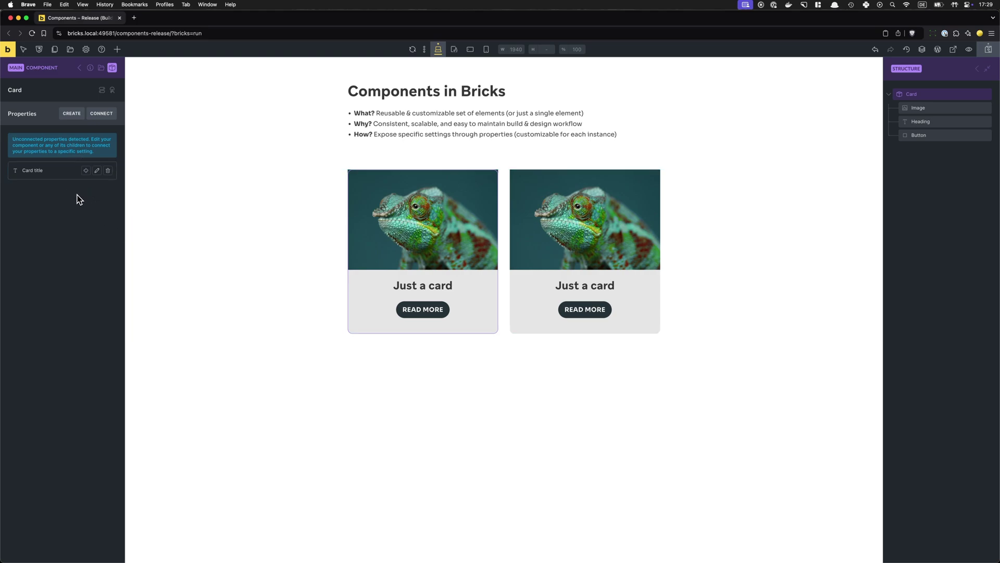
Connect the text of the Card component's Heading to the "Card title" property.
{"action": "left_click_drag", "start_coordinate": [47, 139], "coordinate": [53, 141]}
{"action": "triple_click", "coordinate": [52, 141]}
{"action": "left_click", "coordinate": [62, 189]}
{"action": "left_click_drag", "start_coordinate": [31, 139], "coordinate": [74, 139]}
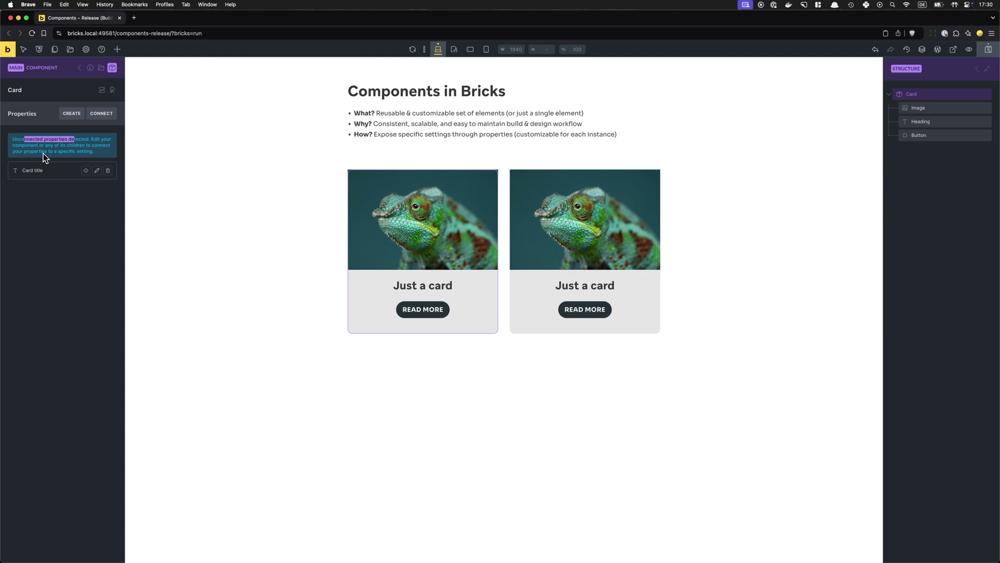
{"action": "left_click", "coordinate": [86, 174]}
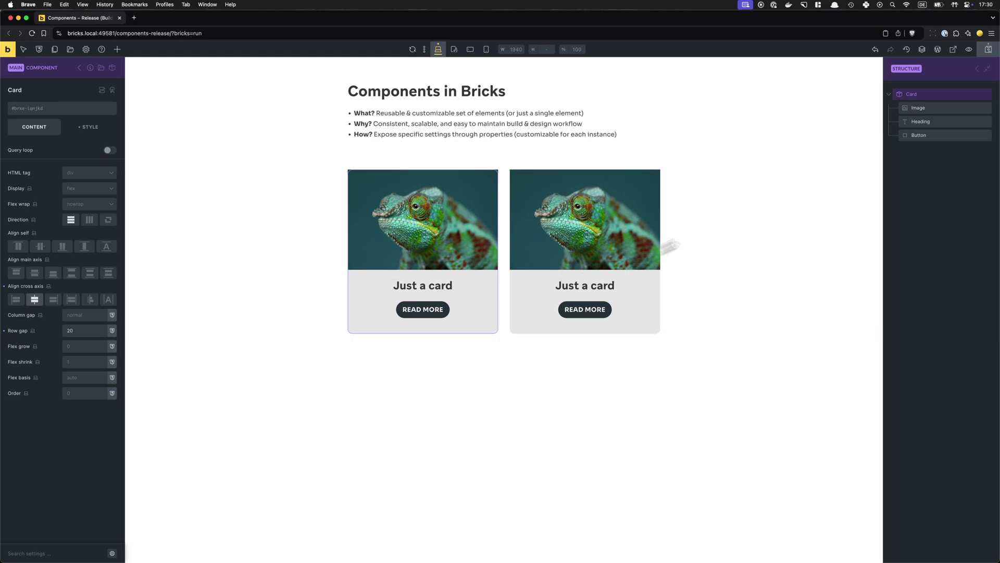
{"action": "left_click", "coordinate": [921, 125]}
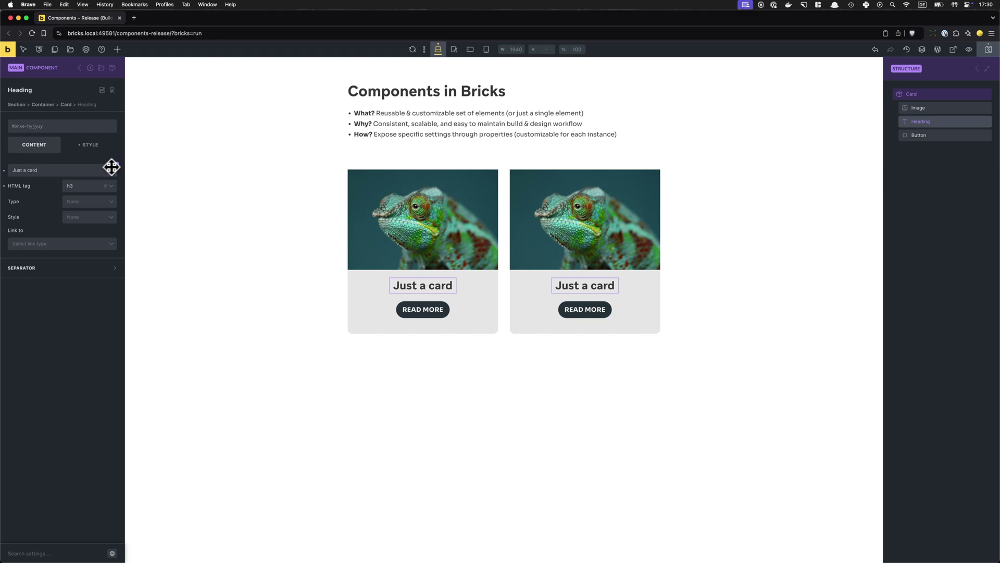
{"action": "left_click", "coordinate": [116, 165]}
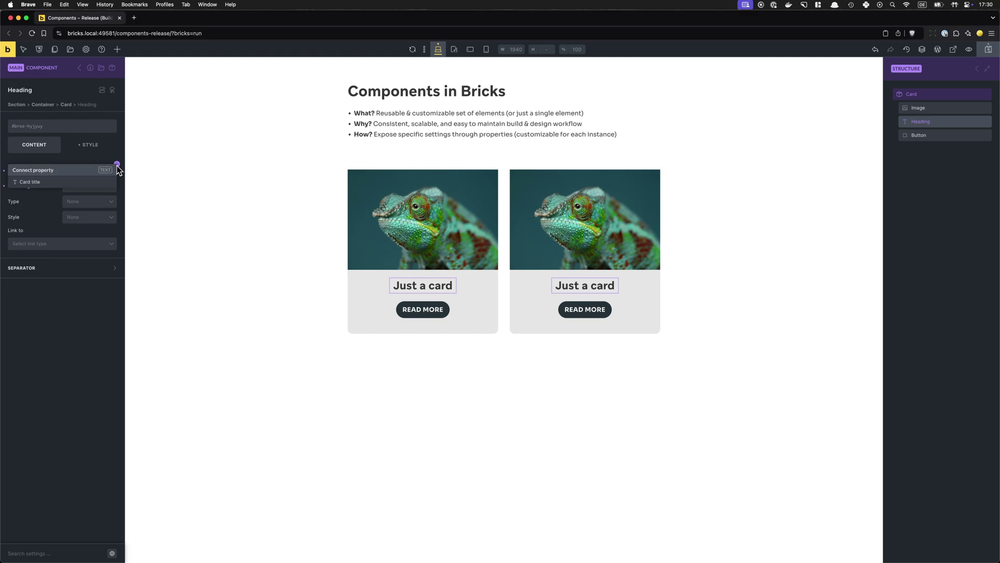
{"action": "left_click", "coordinate": [58, 182]}
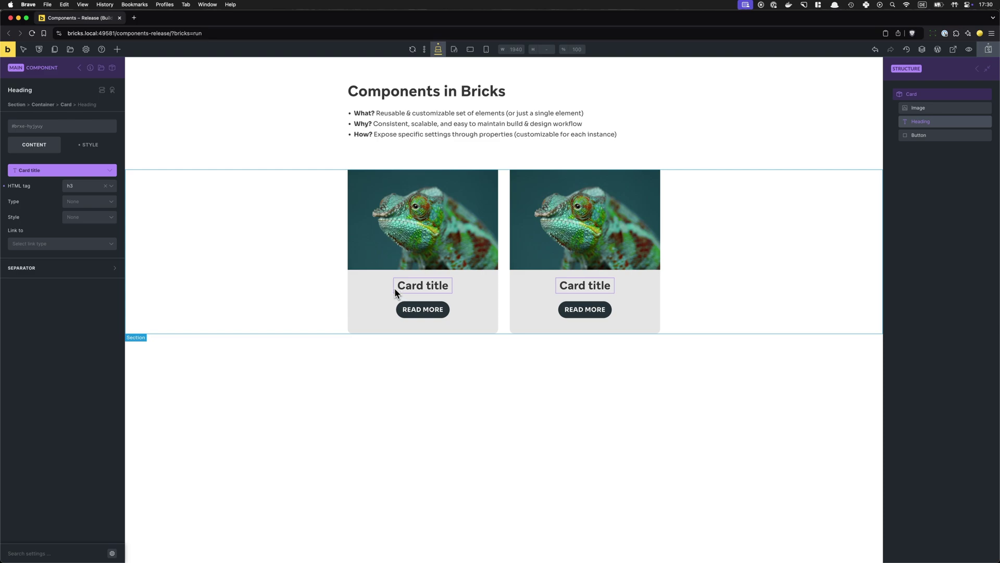
{"action": "left_click", "coordinate": [109, 170]}
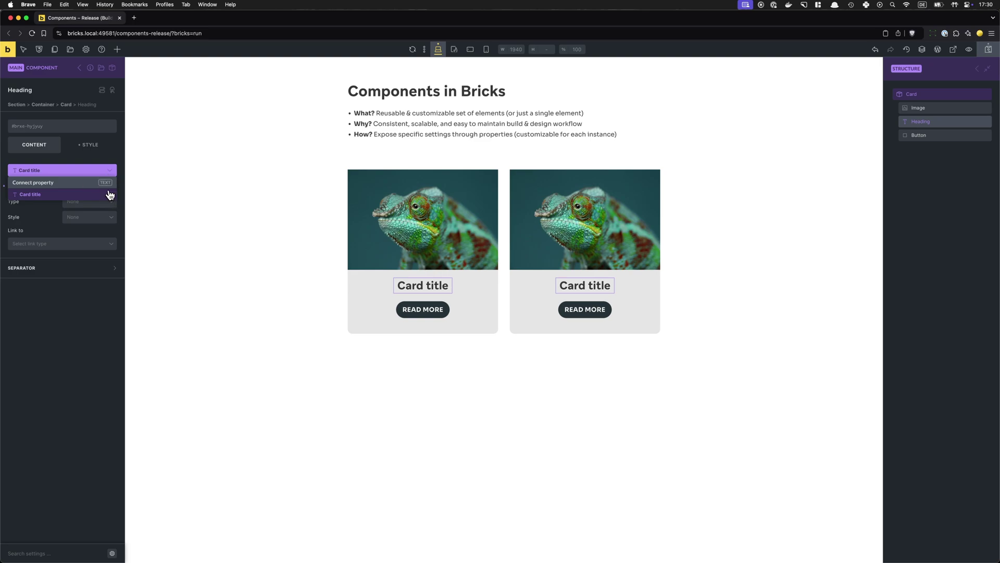
{"action": "left_click", "coordinate": [60, 314]}
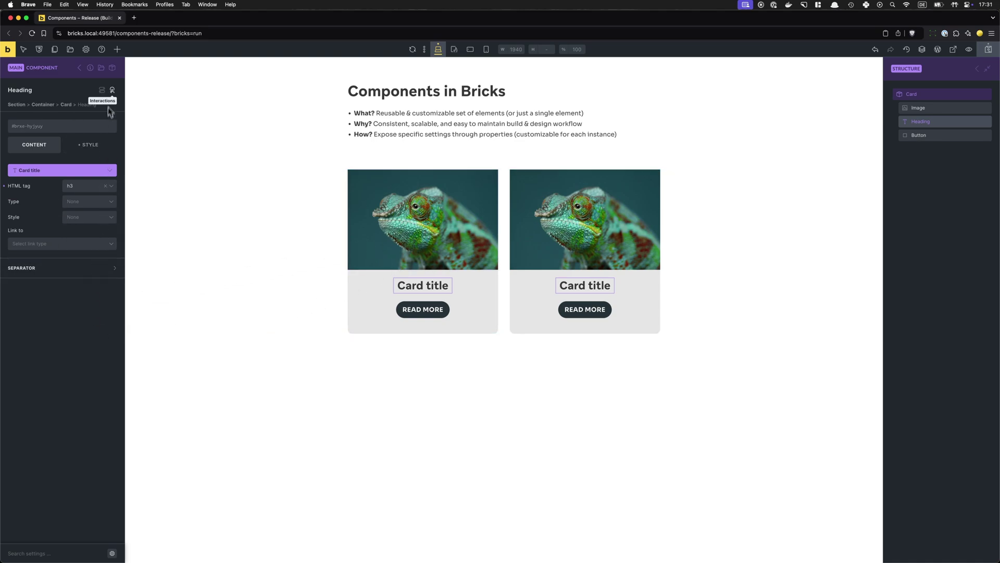
Create an Image property named "Card image" for the Card component, with the beige wave image from the media library as its default.
{"action": "left_click", "coordinate": [113, 69]}
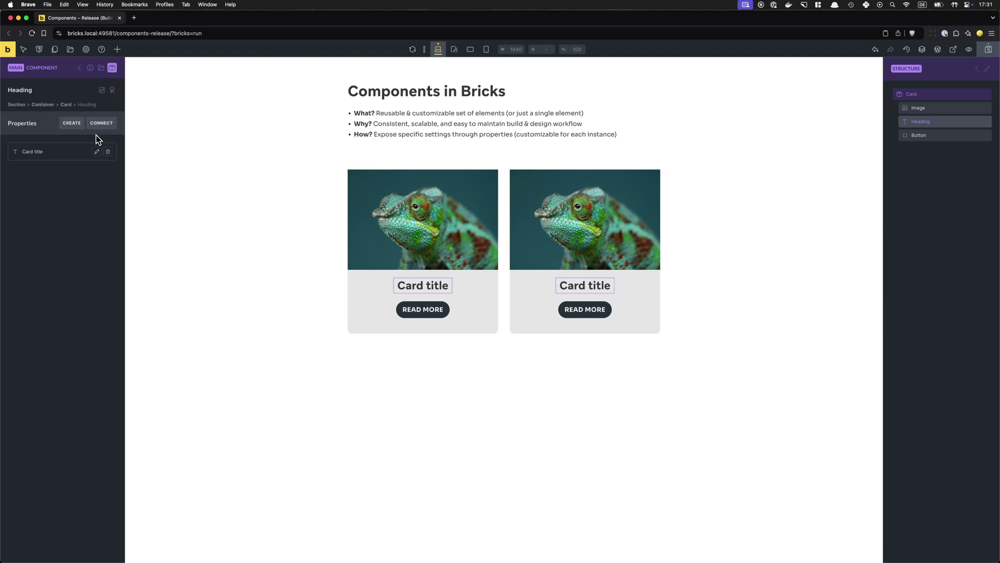
{"action": "left_click", "coordinate": [77, 125]}
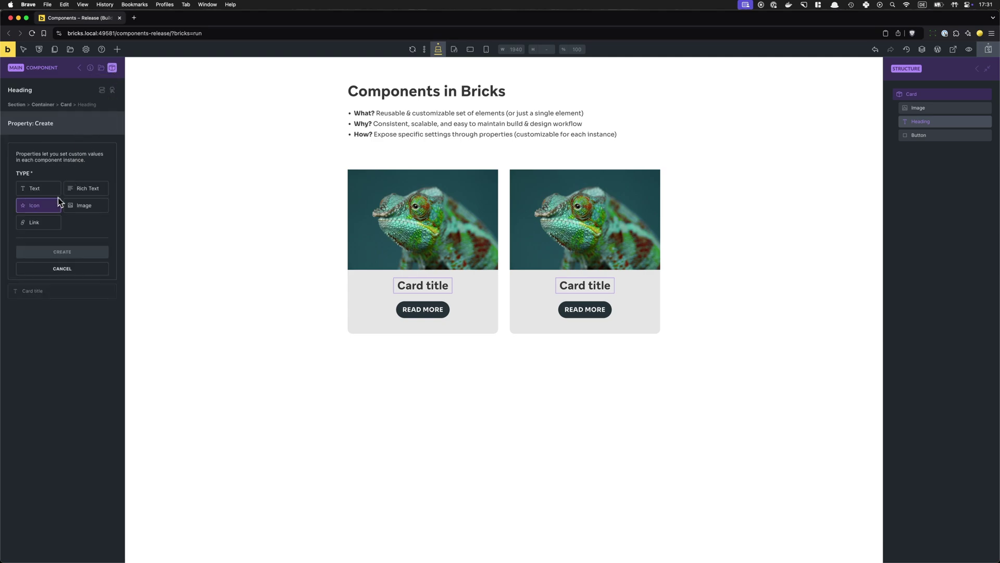
{"action": "left_click", "coordinate": [83, 204]}
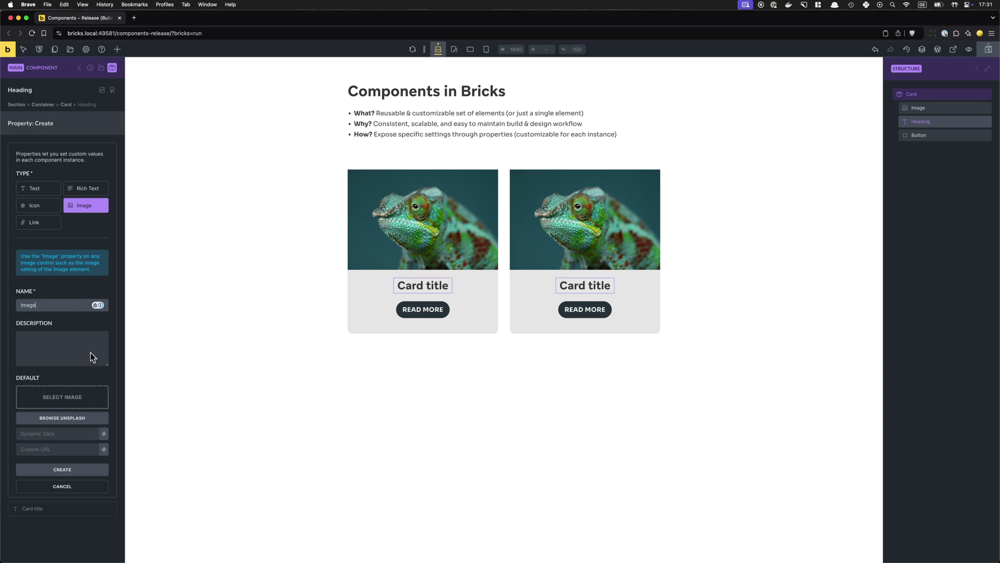
{"action": "type", "text": "Card i"}
{"action": "left_click", "coordinate": [85, 353]}
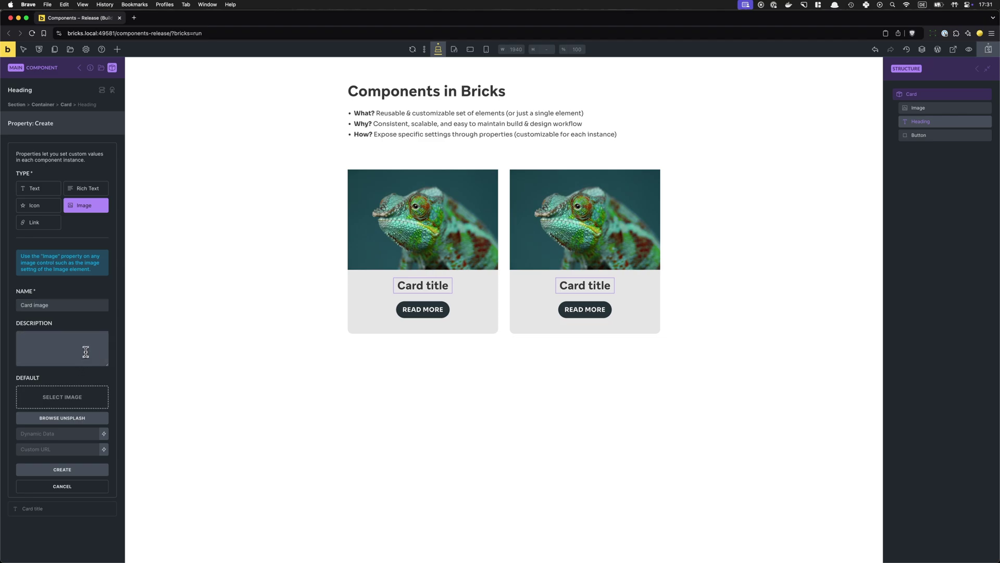
{"action": "left_click", "coordinate": [88, 399]}
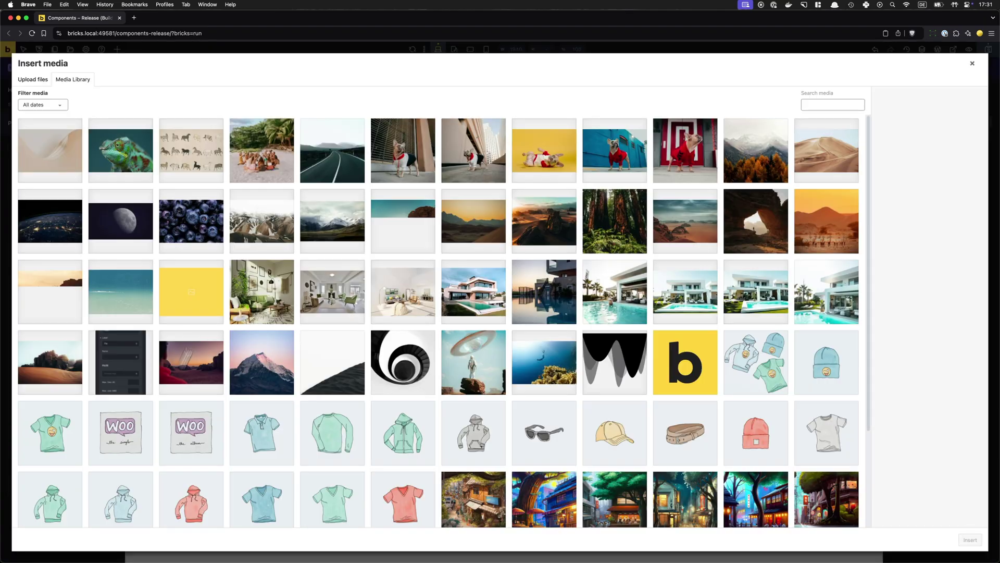
{"action": "left_click", "coordinate": [47, 150]}
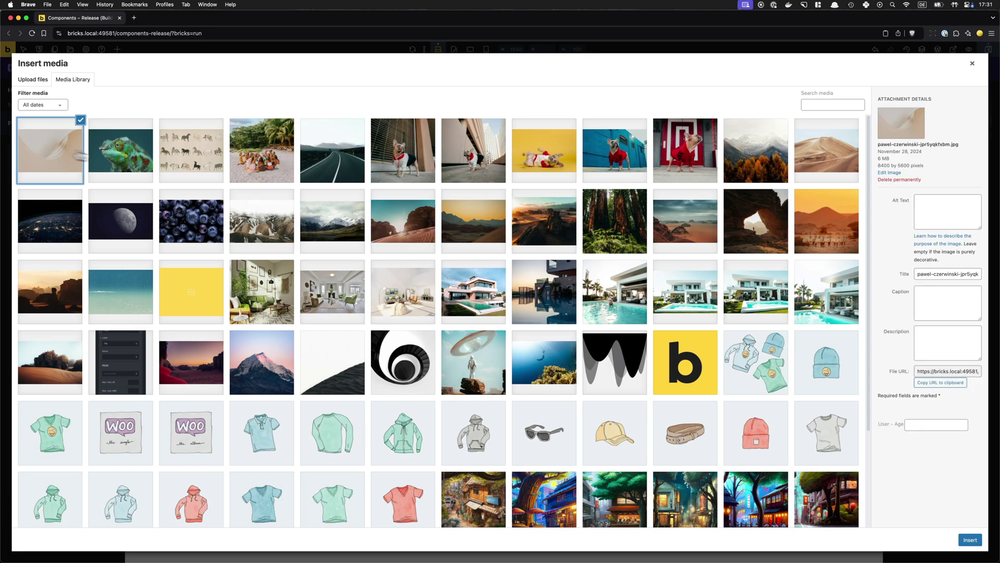
{"action": "left_click", "coordinate": [965, 539]}
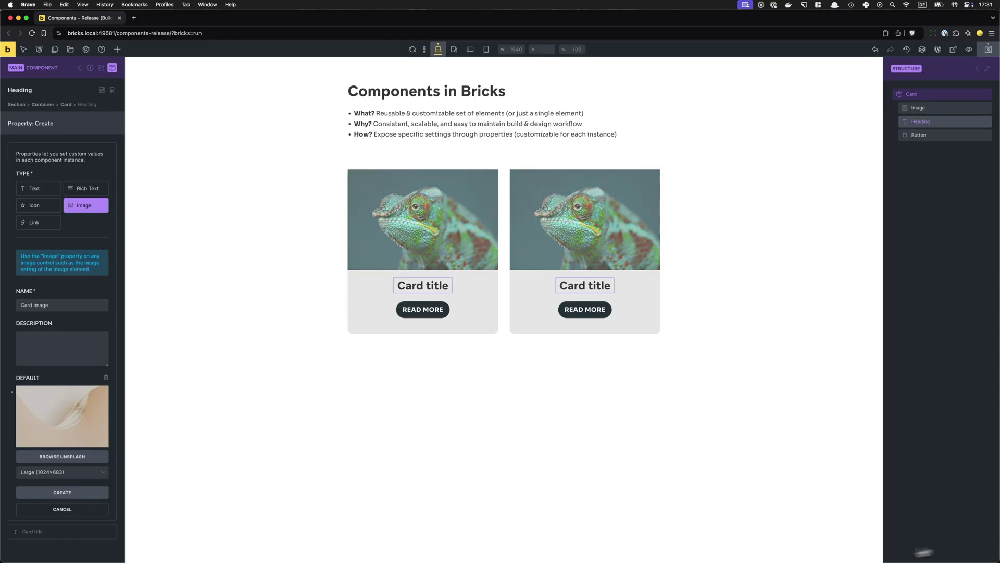
{"action": "left_click", "coordinate": [61, 491]}
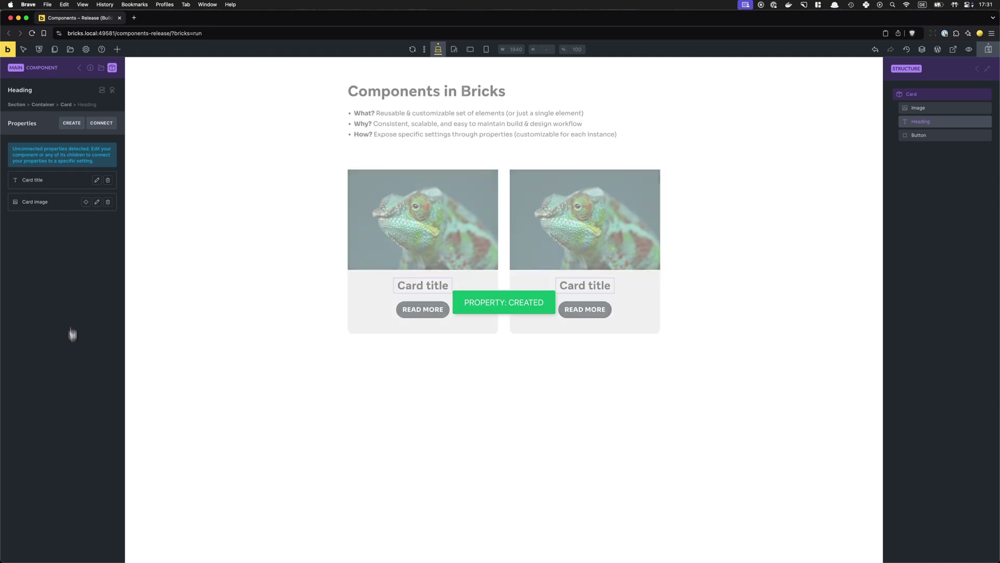
Connect the image setting of the Card component's Image element to the "Card image" property and exit component editing.
{"action": "left_click", "coordinate": [86, 202]}
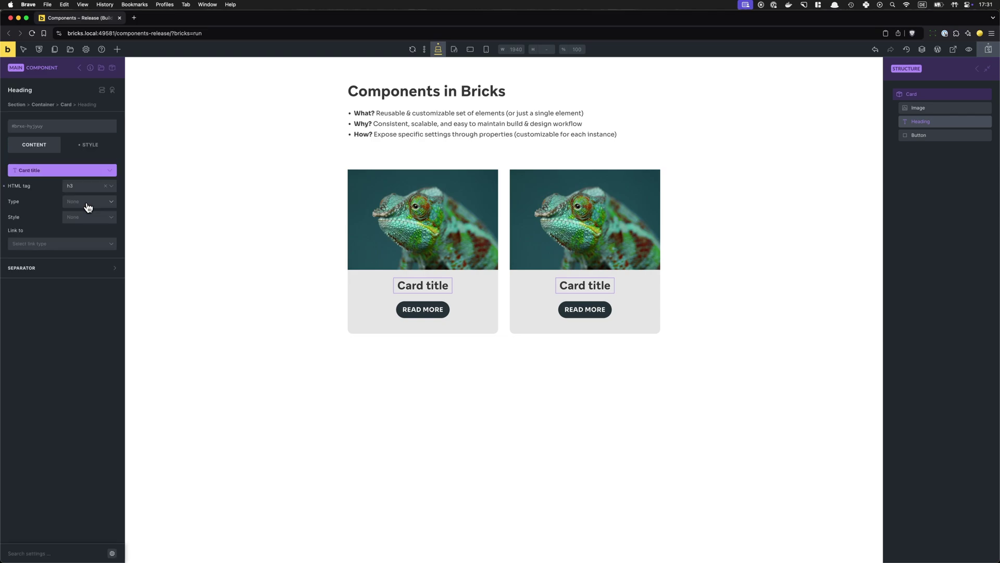
{"action": "left_click", "coordinate": [912, 108]}
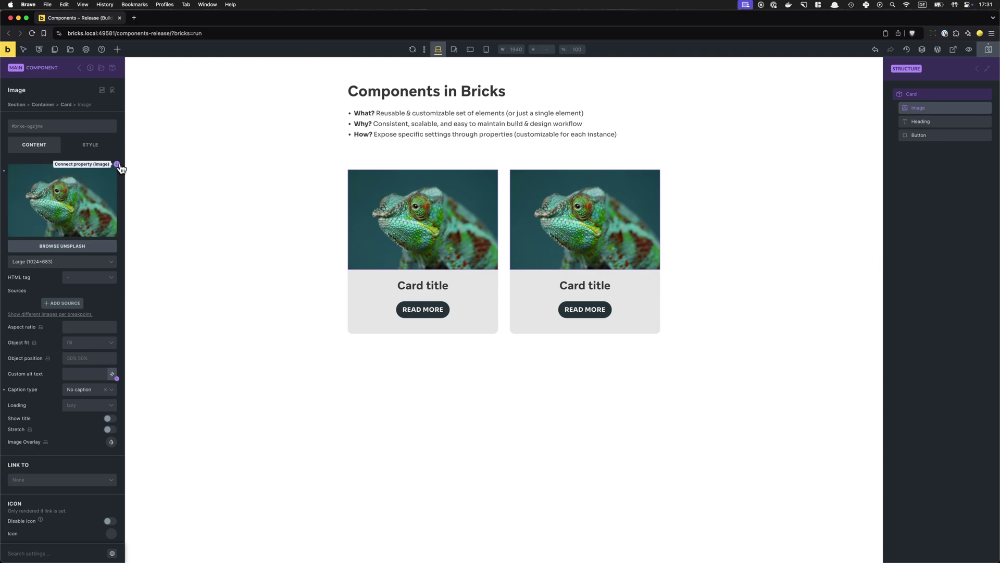
{"action": "left_click", "coordinate": [118, 165]}
{"action": "left_click", "coordinate": [79, 182]}
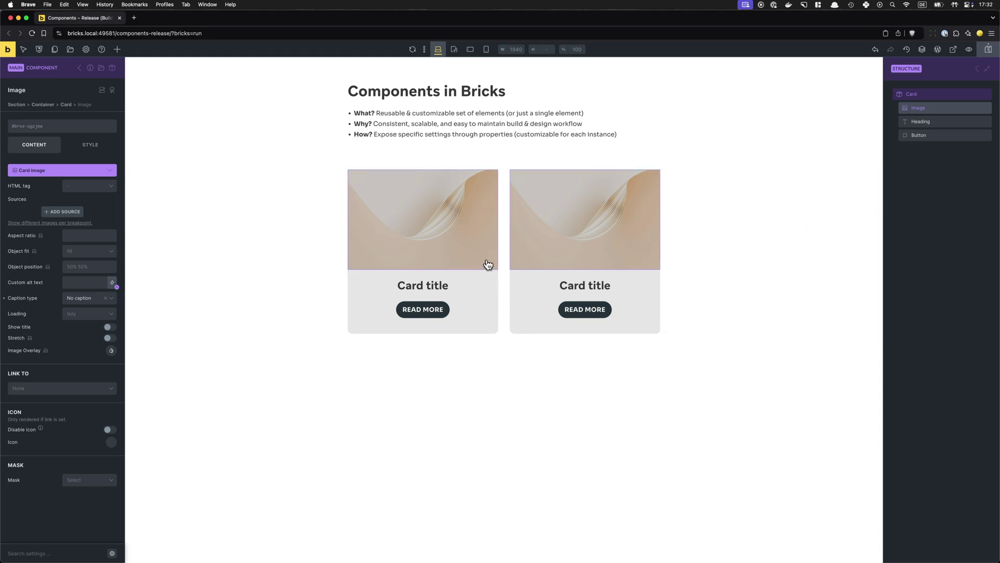
{"action": "left_click", "coordinate": [581, 394]}
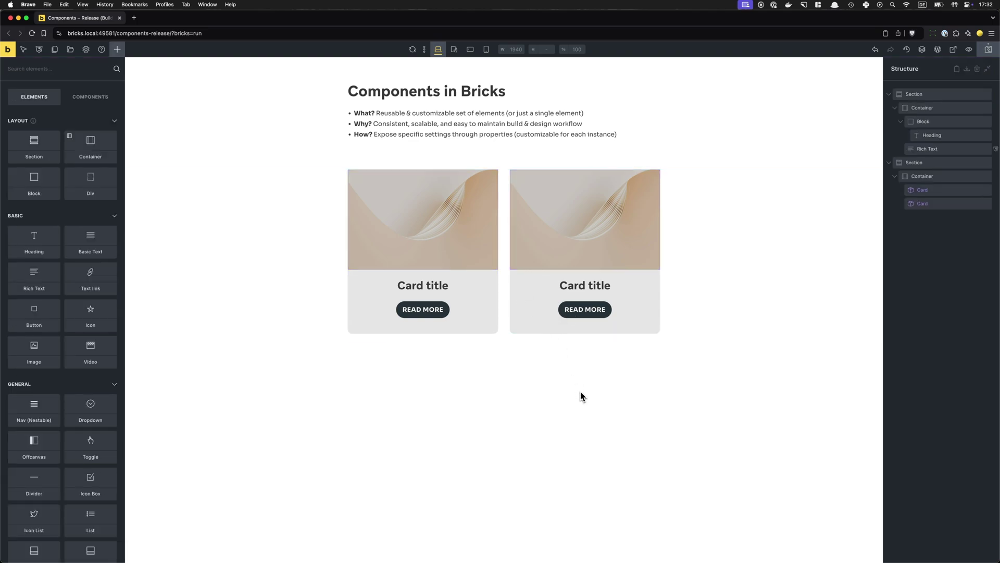
Give the first Card instance the title "Card #1" and the horse illustrations image from the media library.
{"action": "left_click", "coordinate": [922, 195]}
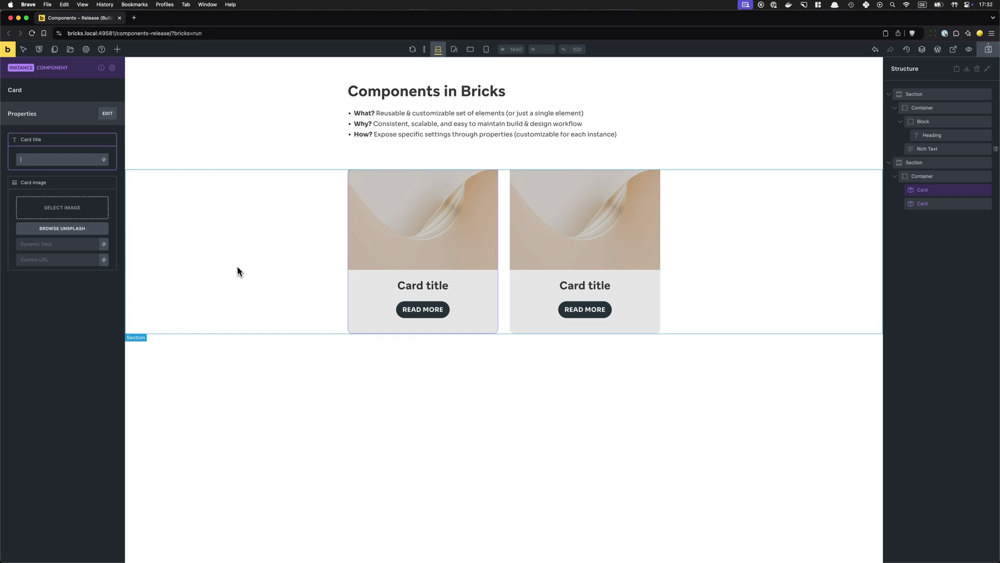
{"action": "type", "text": "Card #1"}
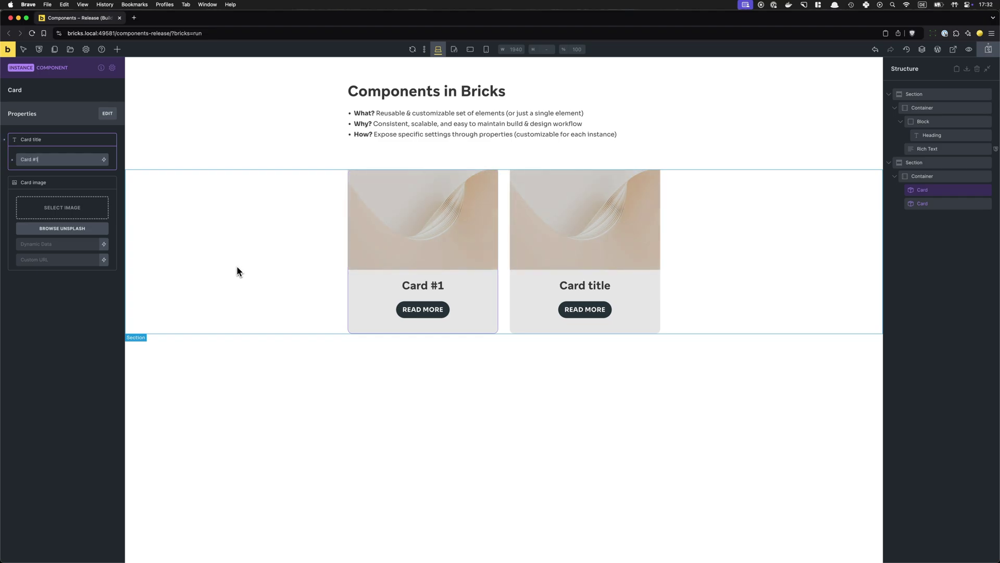
{"action": "left_click", "coordinate": [106, 208]}
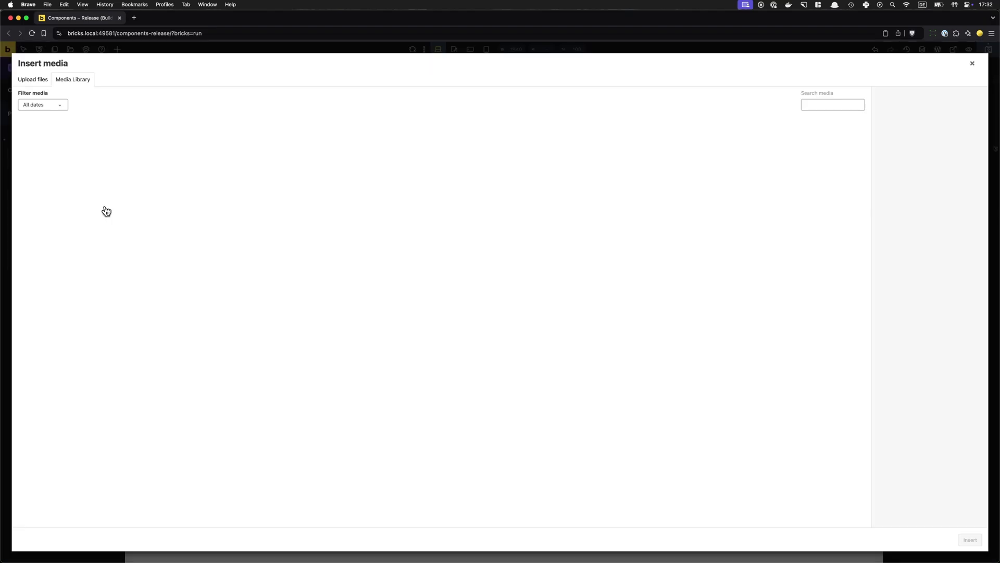
{"action": "left_click", "coordinate": [175, 158]}
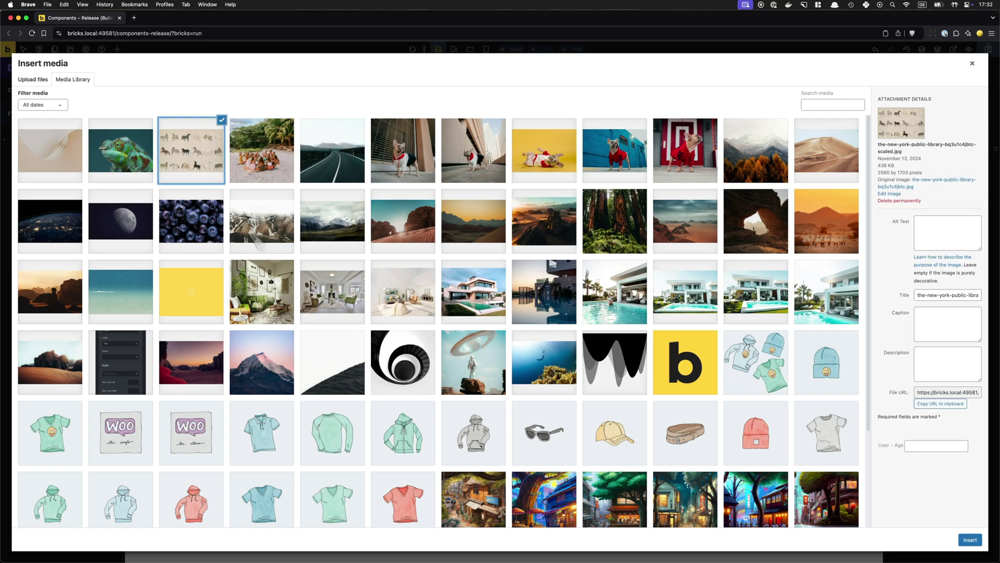
{"action": "left_click", "coordinate": [970, 540]}
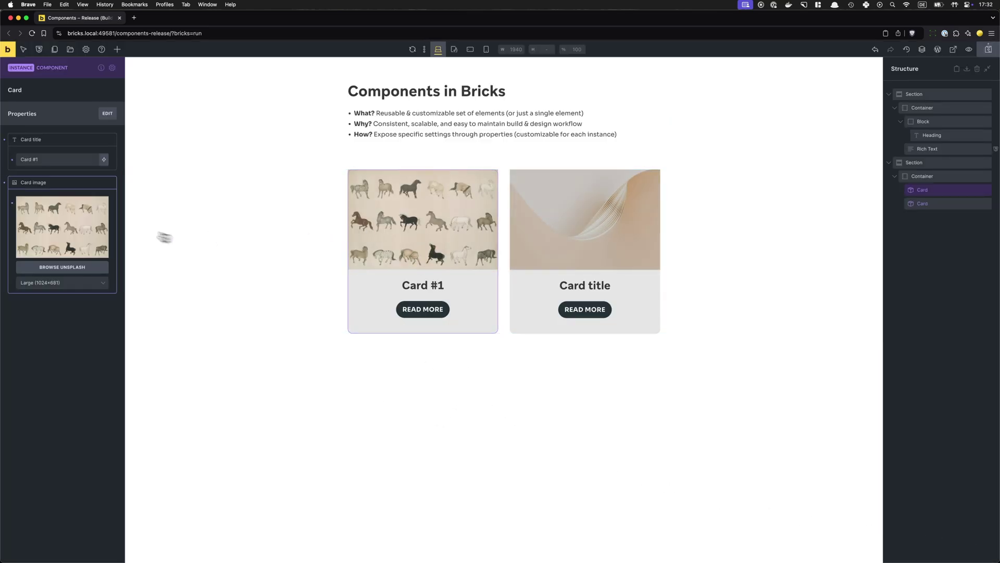
{"action": "left_click", "coordinate": [53, 161]}
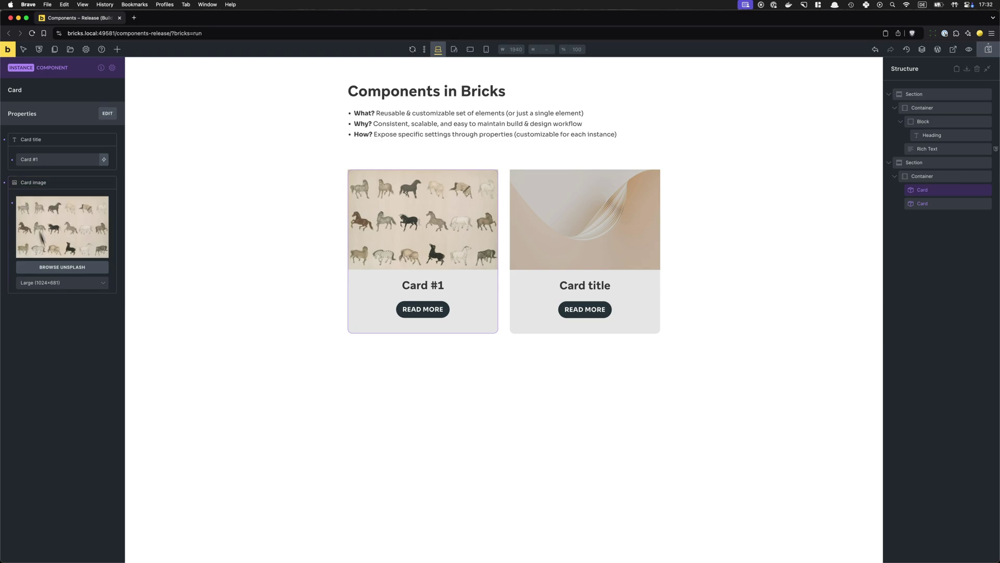
Set the main Card component's background color to the palette's yellow and exit component editing.
{"action": "left_click", "coordinate": [574, 216]}
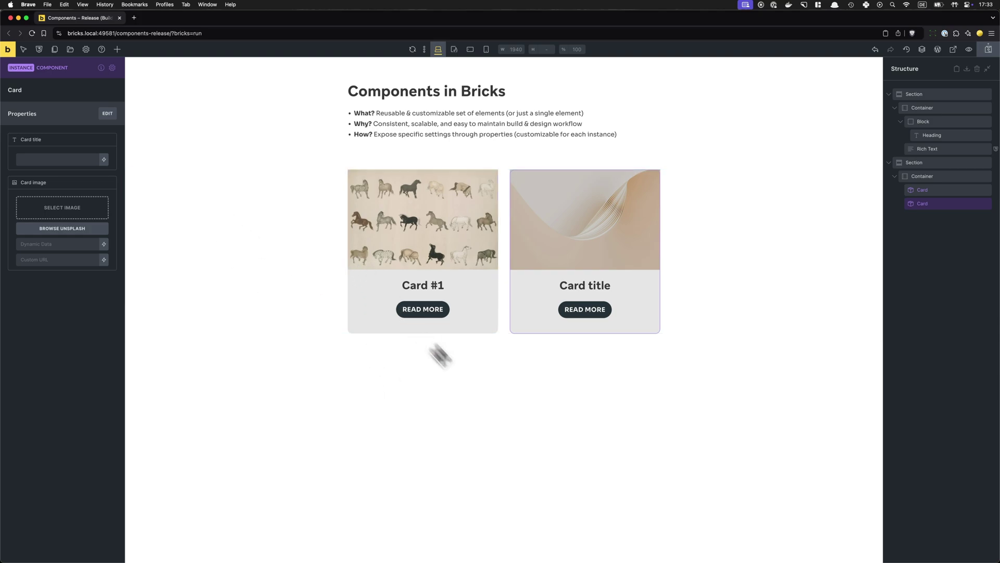
{"action": "left_click", "coordinate": [113, 68]}
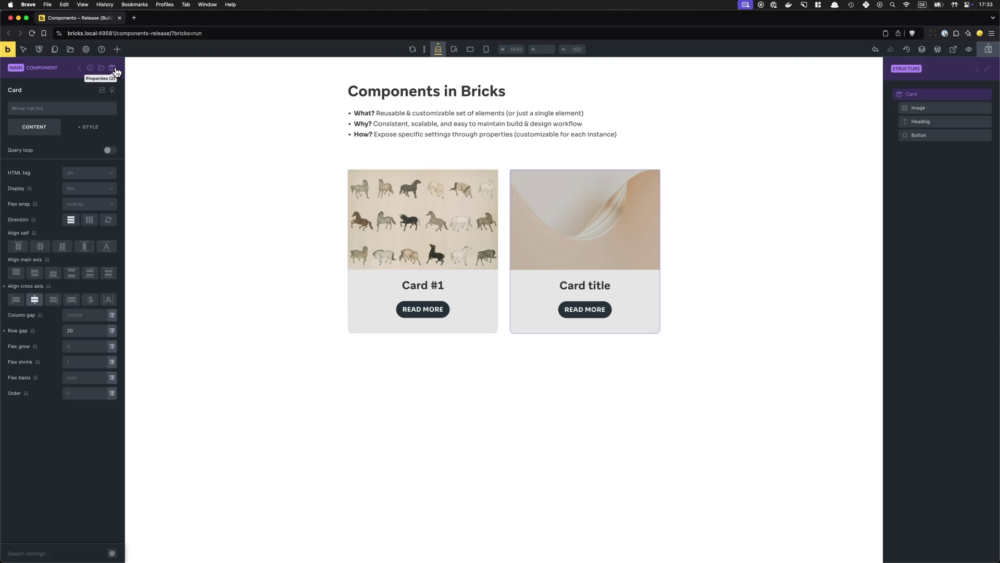
{"action": "left_click", "coordinate": [93, 127]}
{"action": "left_click", "coordinate": [107, 193]}
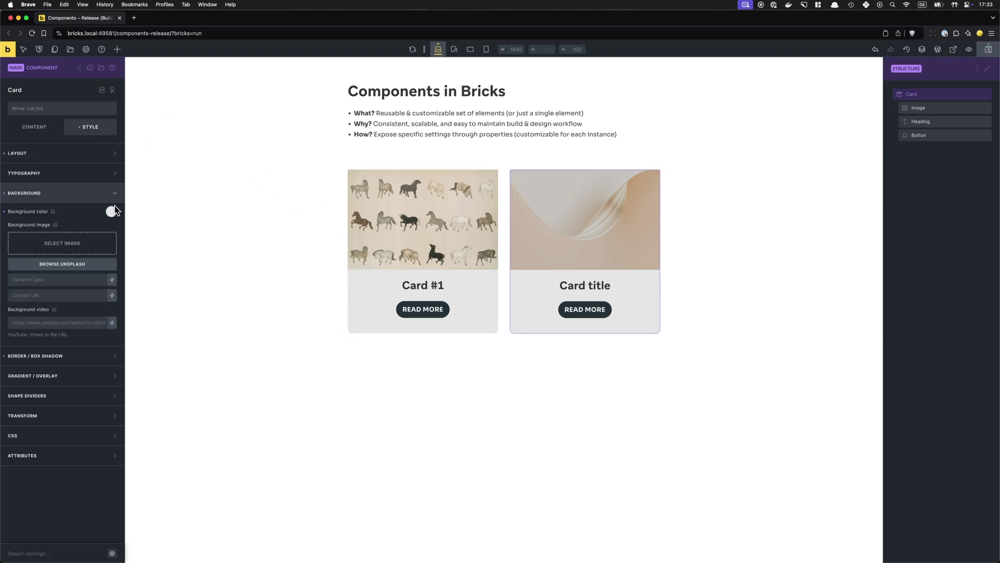
{"action": "left_click", "coordinate": [110, 211]}
{"action": "left_click", "coordinate": [30, 230]}
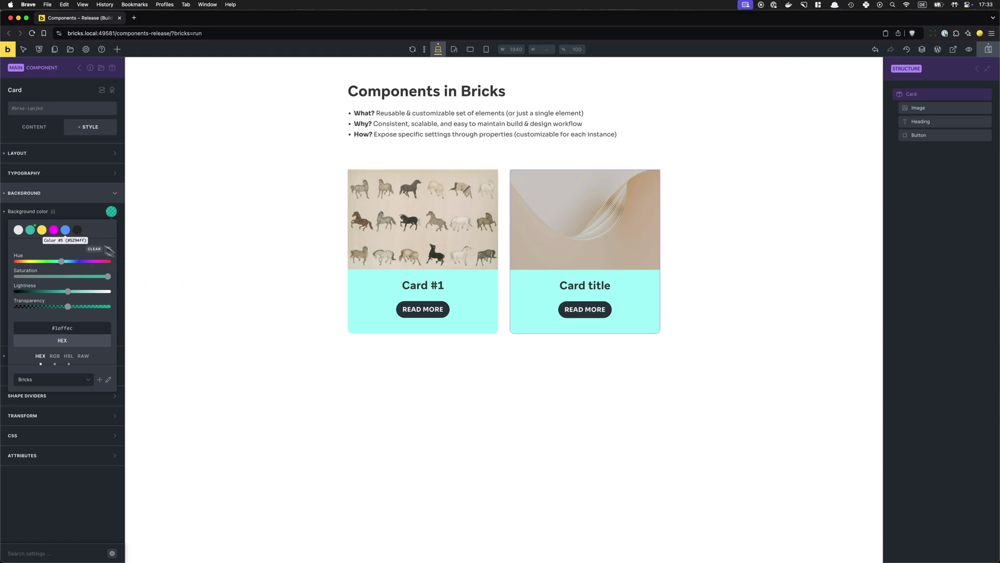
{"action": "left_click", "coordinate": [42, 230]}
{"action": "left_click", "coordinate": [430, 382]}
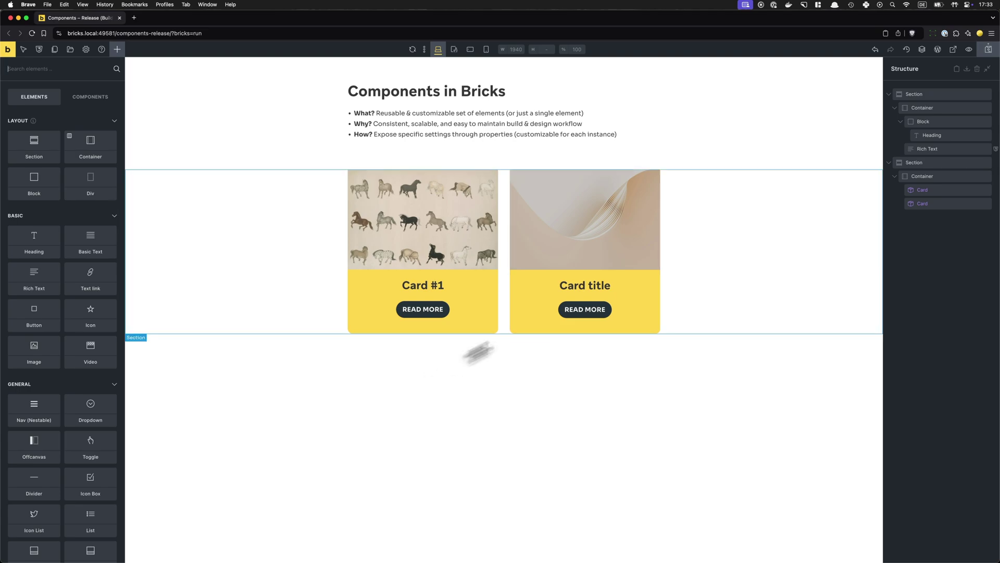
Open the main Card component from the first Card instance to view its elements and styles, and exit component editing.
{"action": "right_click", "coordinate": [944, 190]}
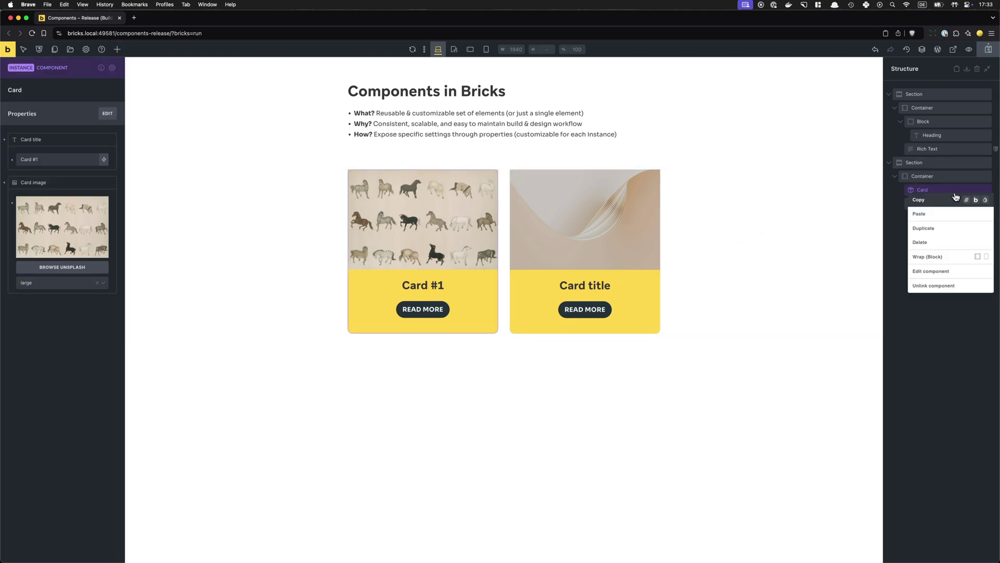
{"action": "left_click", "coordinate": [937, 271]}
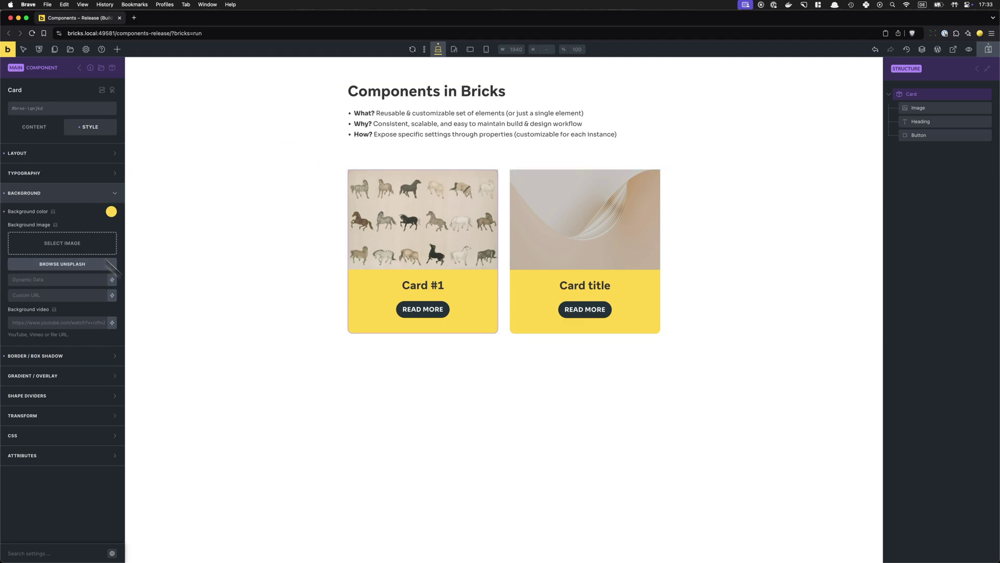
{"action": "left_click", "coordinate": [408, 364]}
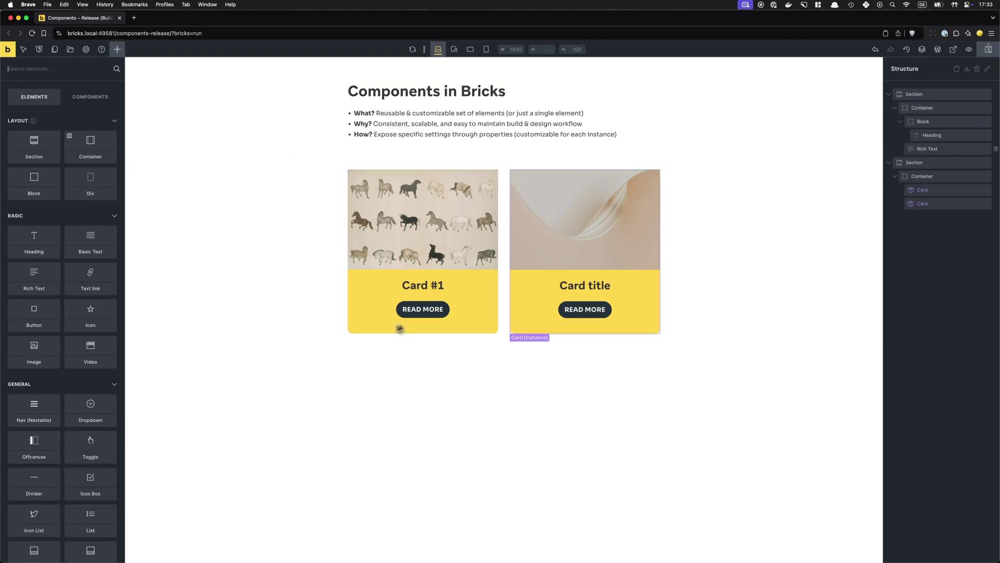
Edit the main Card component from the second Card instance, placing the Button above the Heading, and exit component editing.
{"action": "right_click", "coordinate": [914, 203]}
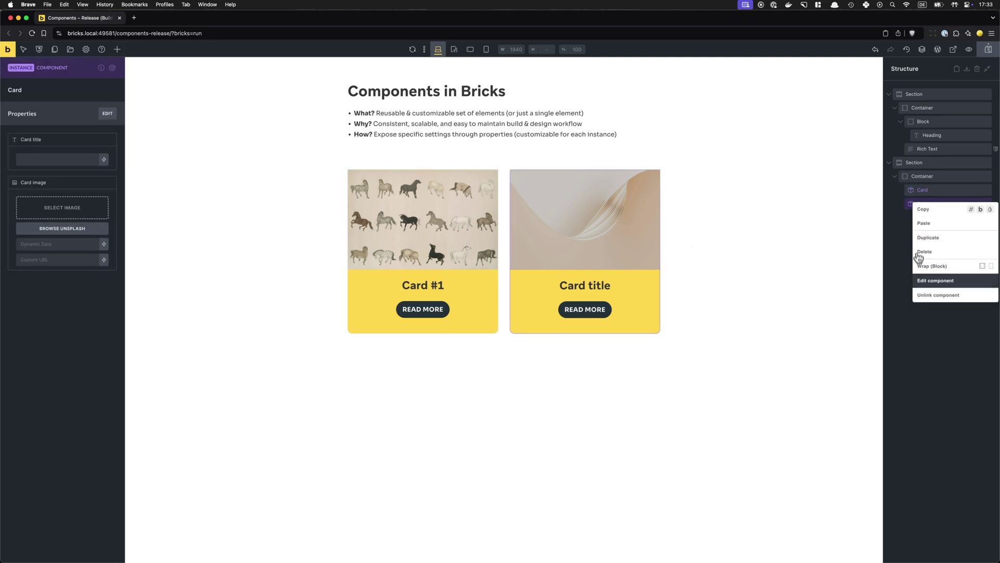
{"action": "left_click", "coordinate": [921, 281]}
{"action": "left_click_drag", "start_coordinate": [905, 144], "coordinate": [906, 124]}
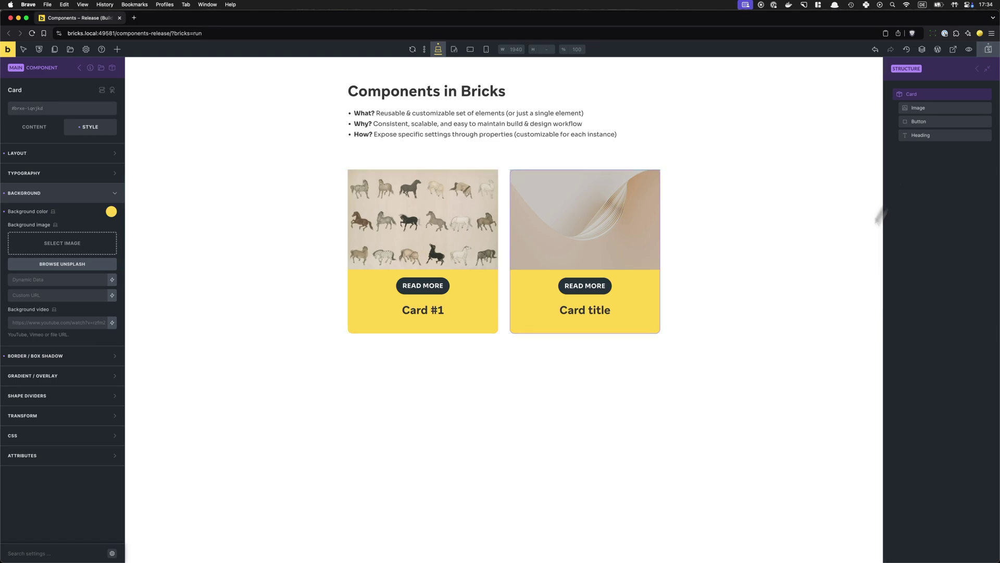
{"action": "left_click", "coordinate": [616, 402]}
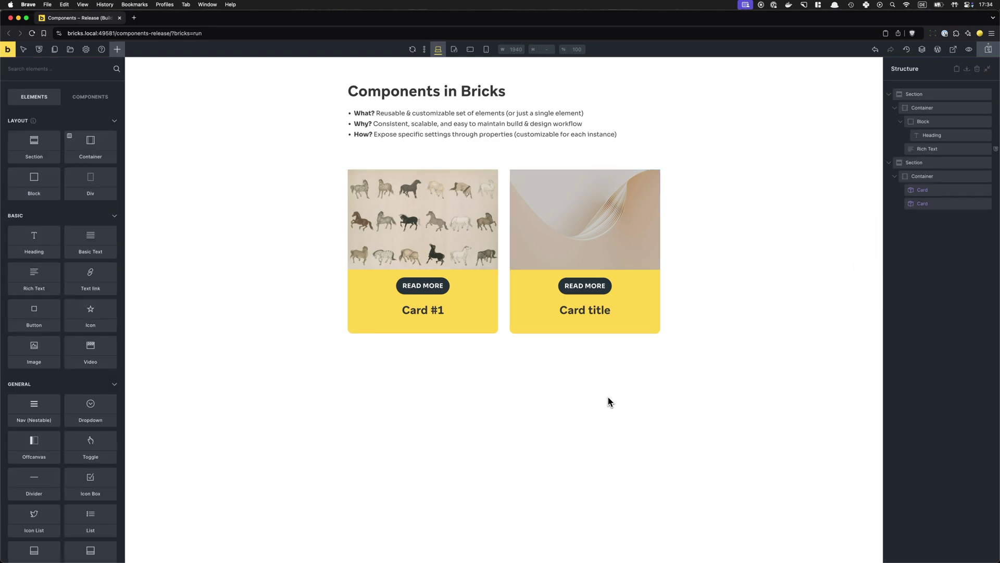